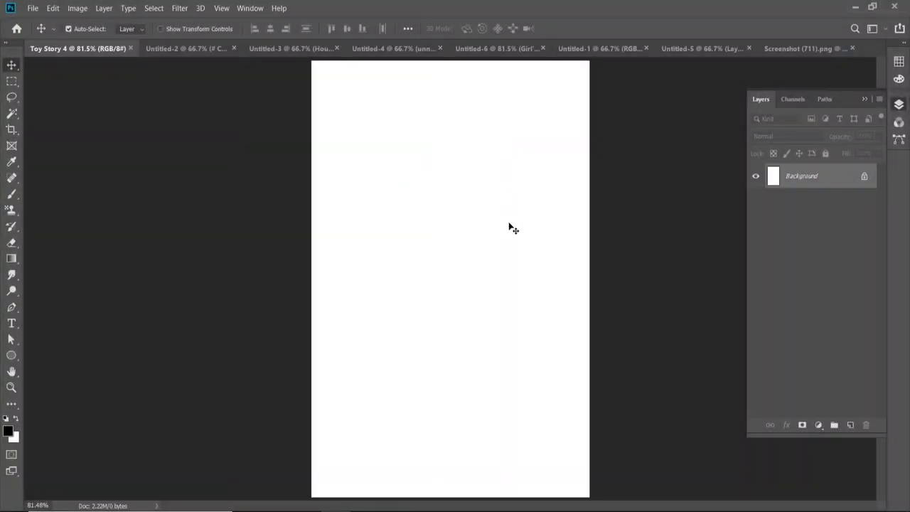
Drag the character group into the poster's lower half and close its source image.
click(169, 49)
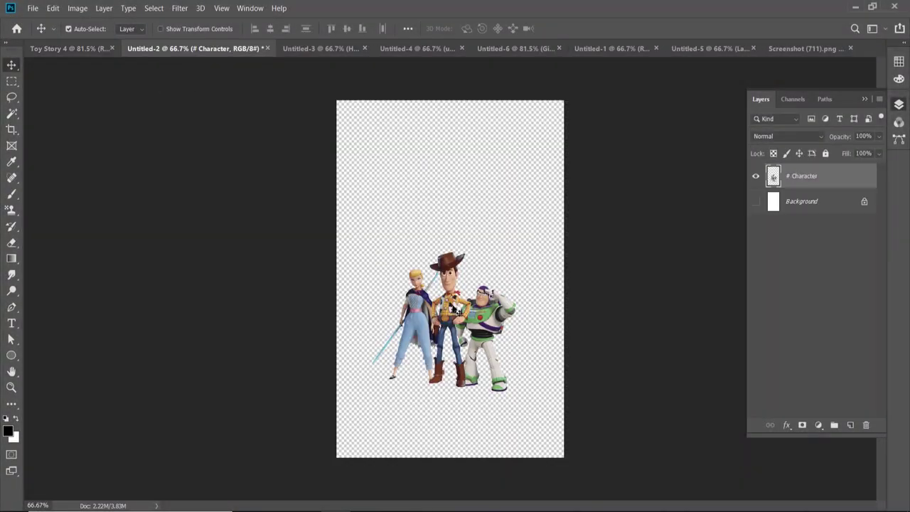
drag(456, 308, 441, 279)
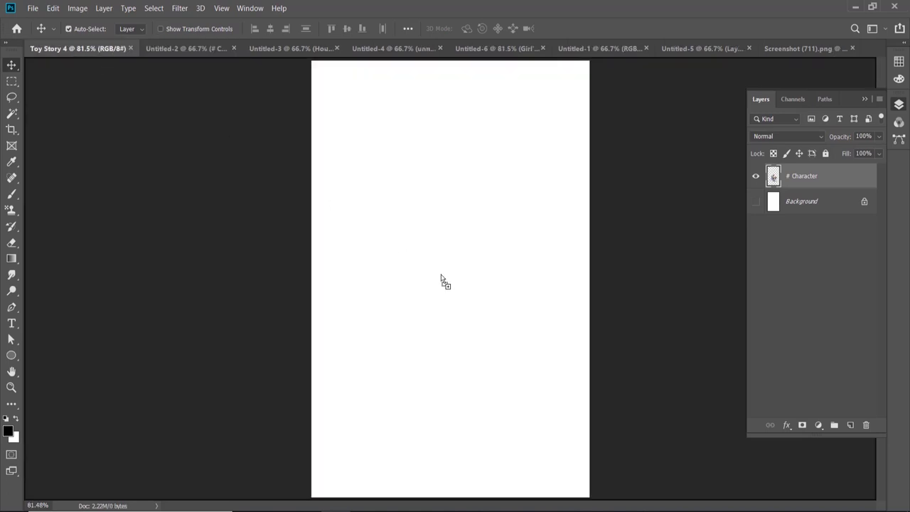
mouse_move(441, 279)
mouse_down()
mouse_move(450, 372)
mouse_move(448, 355)
mouse_up()
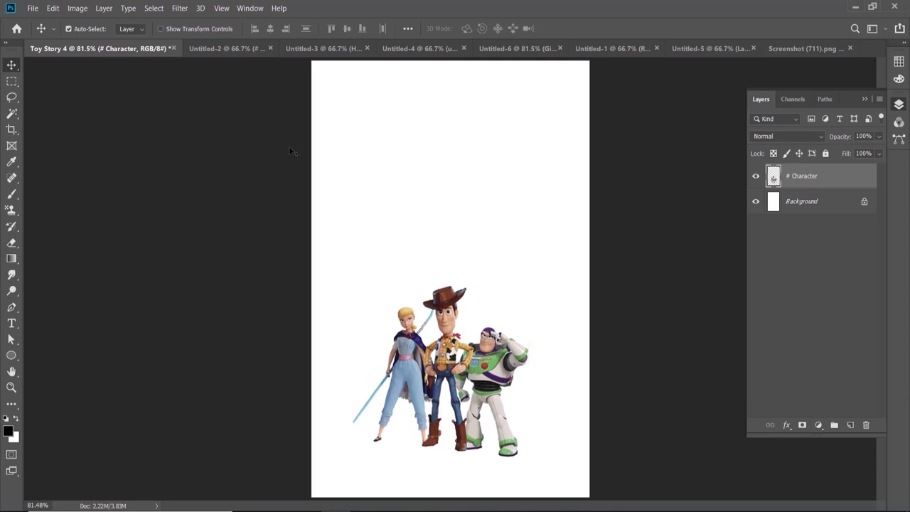
click(270, 49)
Add the Hours horse behind the character group, scaled to about 85%.
click(236, 49)
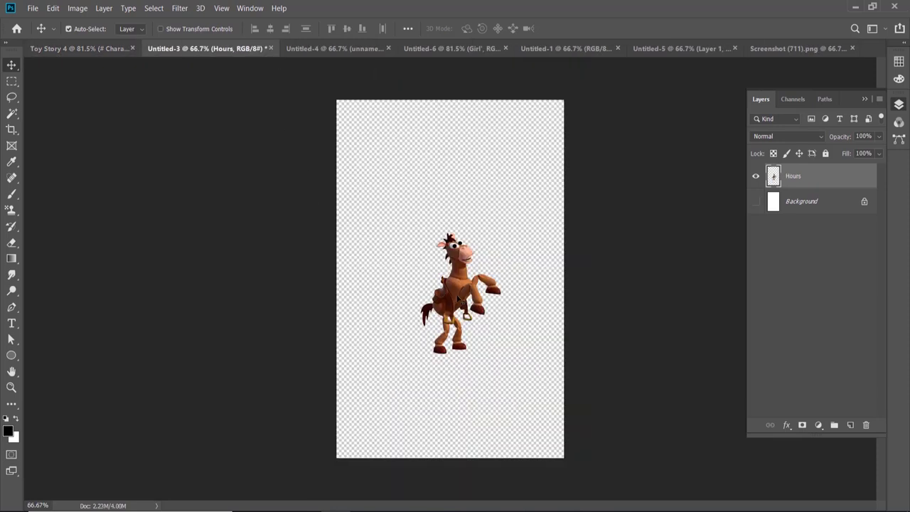
mouse_move(456, 292)
mouse_down()
mouse_move(387, 313)
mouse_move(383, 375)
mouse_up()
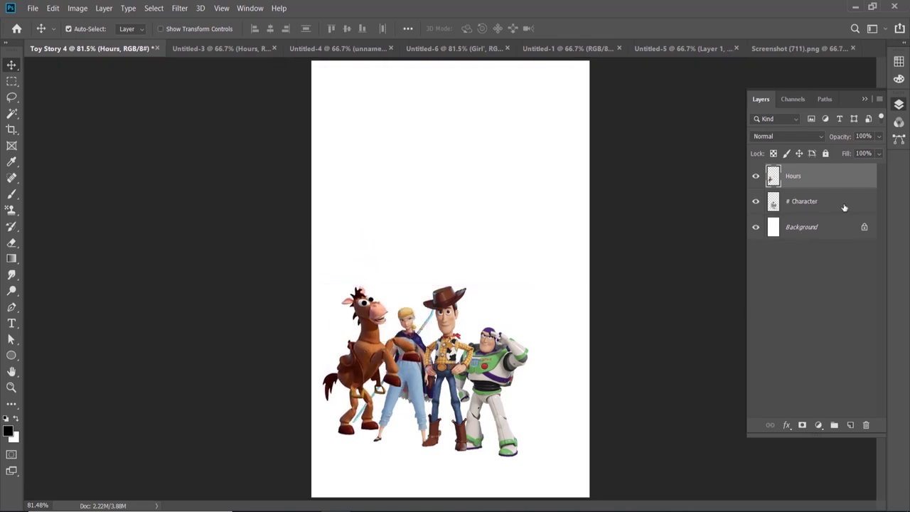
drag(803, 178, 798, 235)
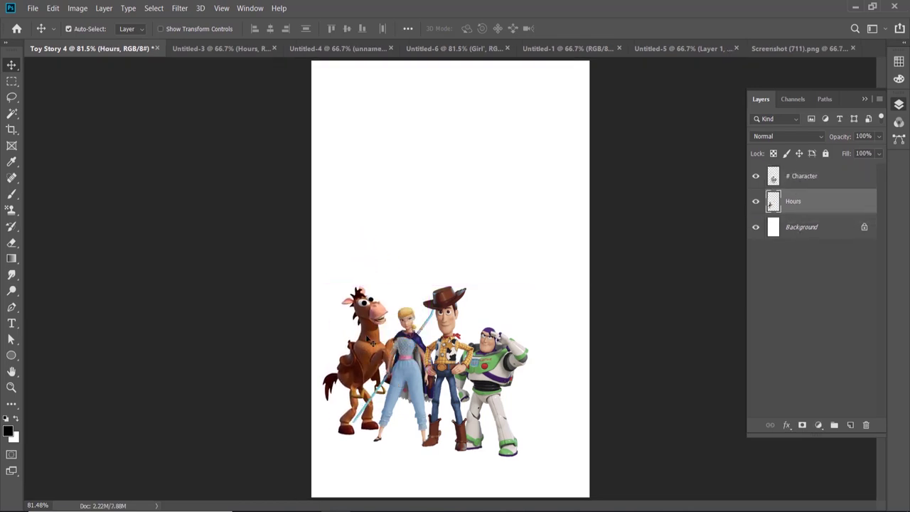
key(ctrl+t)
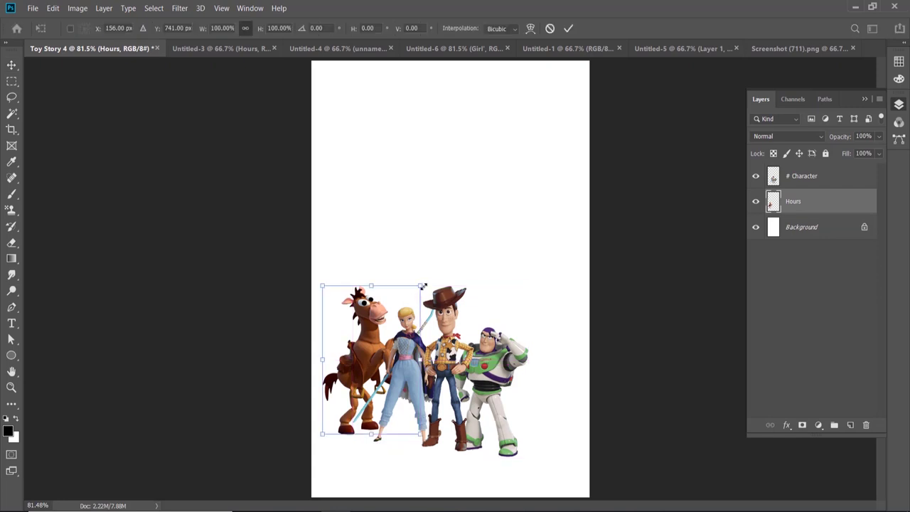
drag(422, 286, 408, 309)
drag(367, 366, 372, 367)
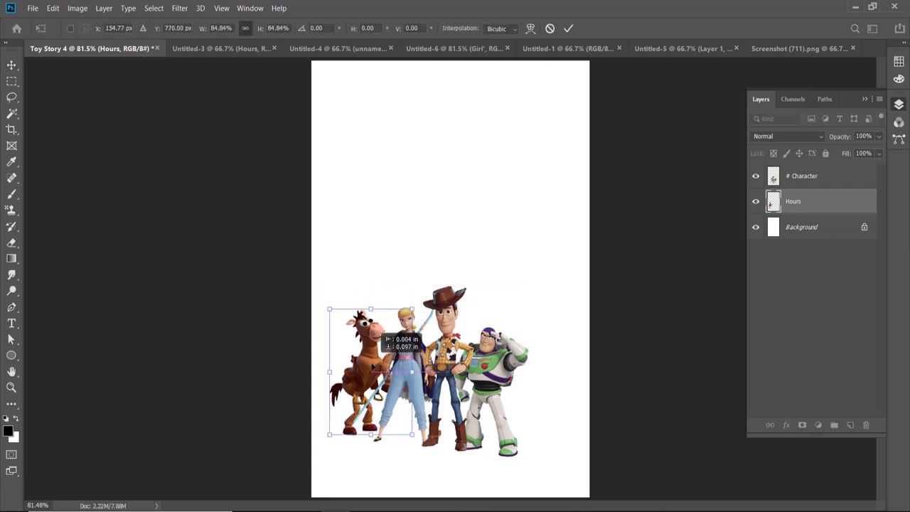
key(Return)
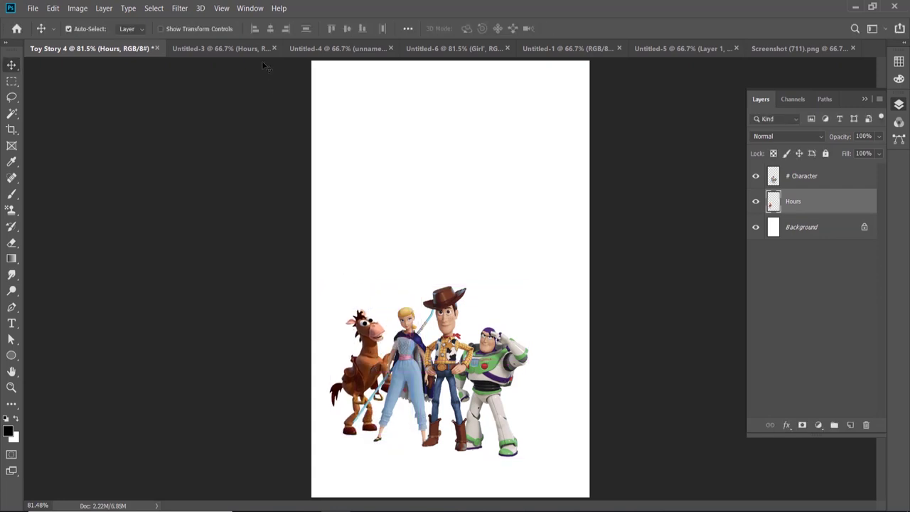
click(274, 48)
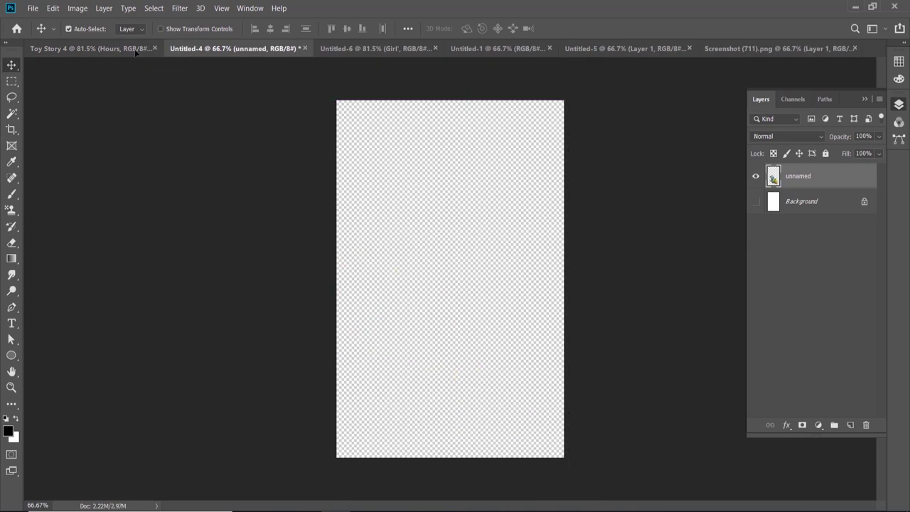
Bring the bunny and duck in at about 41% and put their layer in front of the group.
mouse_move(439, 321)
mouse_down()
mouse_move(384, 267)
mouse_move(436, 192)
mouse_up()
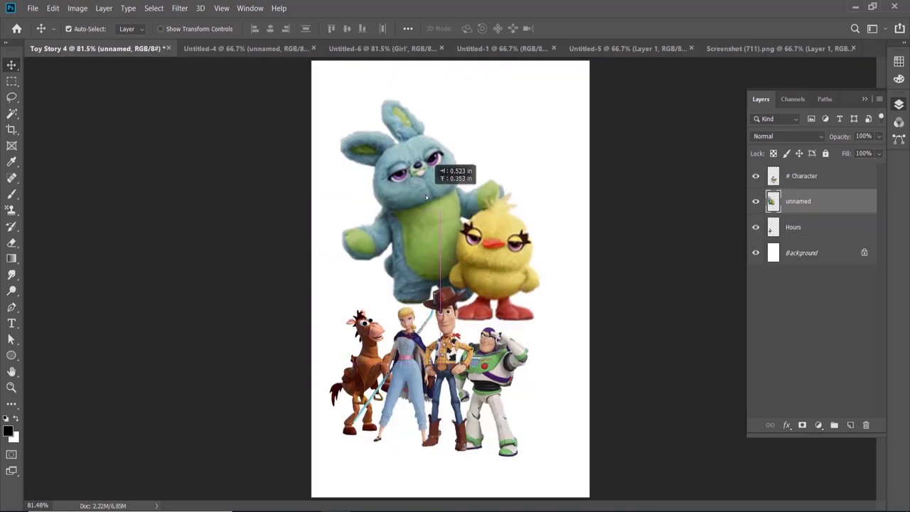
key(ctrl+t)
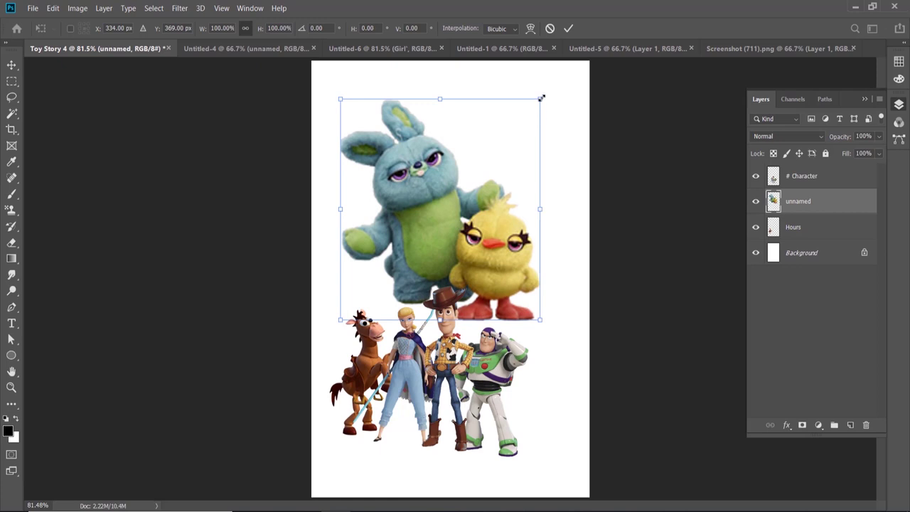
drag(541, 97, 481, 158)
drag(434, 206, 394, 401)
key(Return)
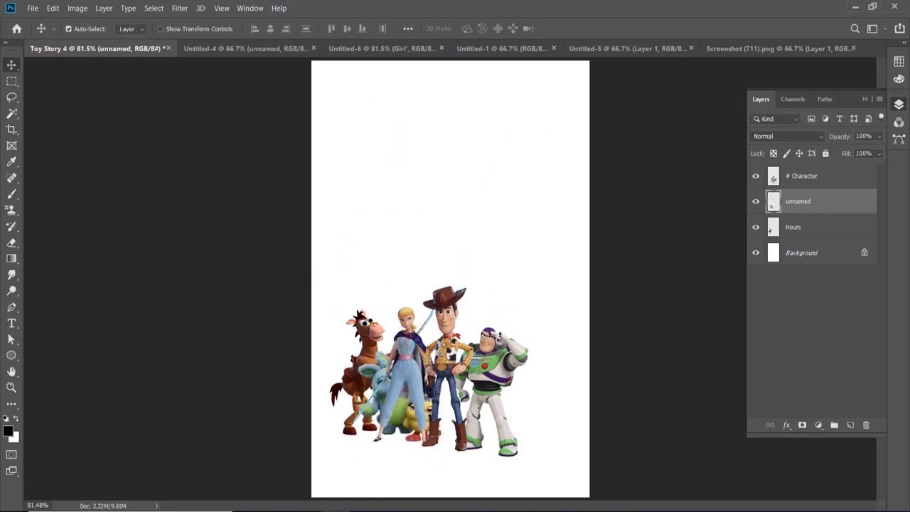
drag(785, 214, 799, 167)
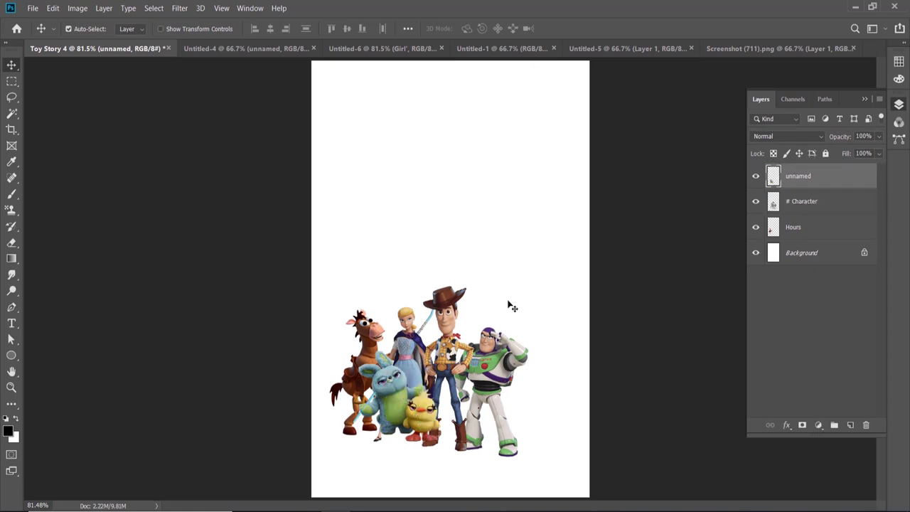
Shrink the bunny and duck a bit more and settle them at the group's lower left.
key(ctrl+t)
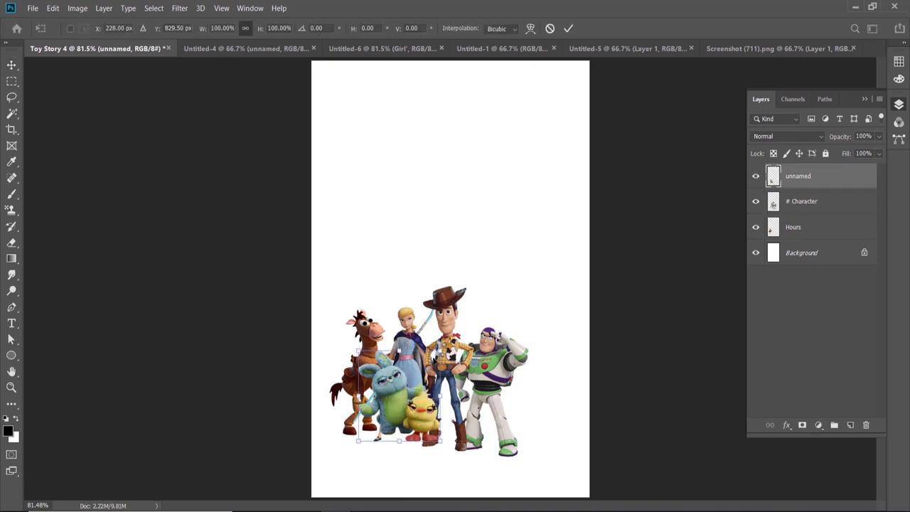
mouse_move(441, 352)
mouse_down()
mouse_move(420, 374)
mouse_move(396, 378)
mouse_move(435, 368)
mouse_up()
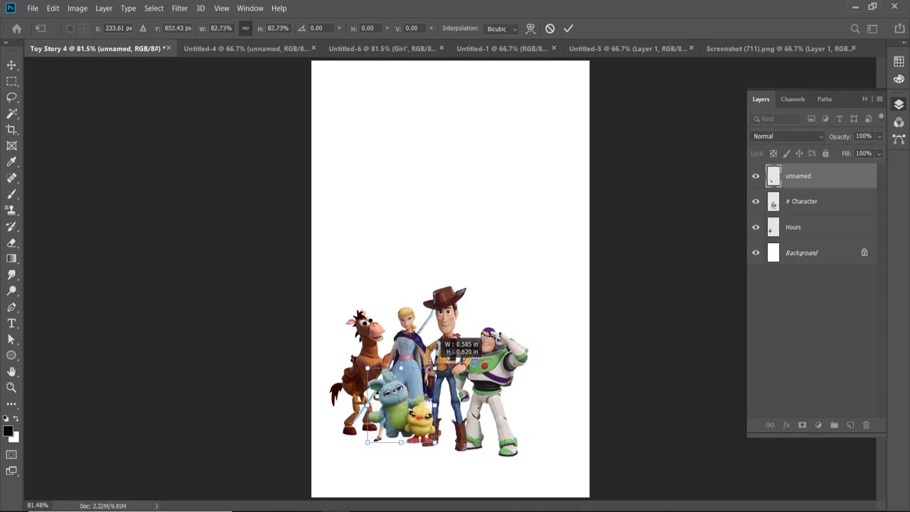
drag(394, 402, 378, 406)
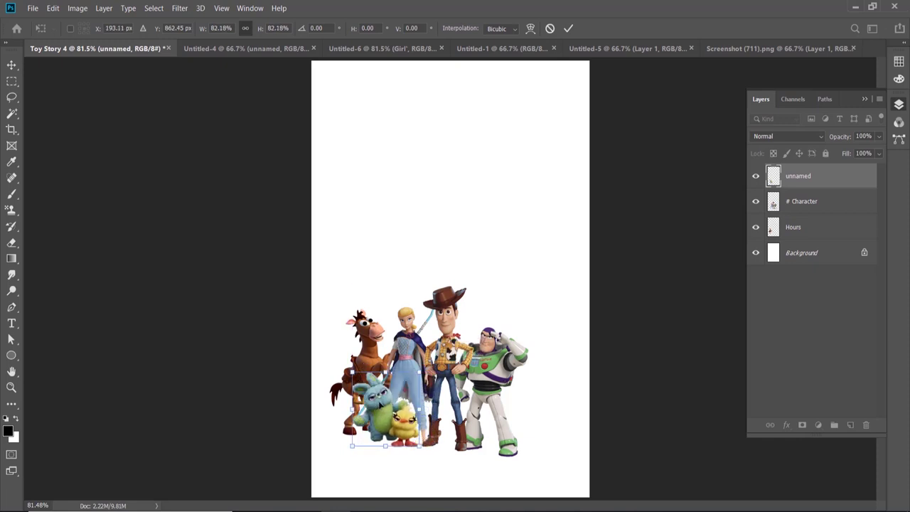
key(Return)
drag(378, 406, 388, 407)
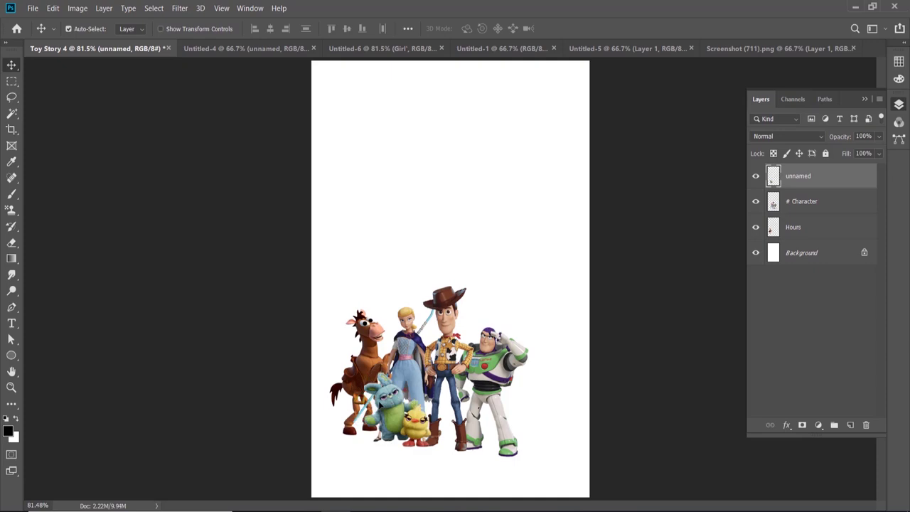
click(291, 51)
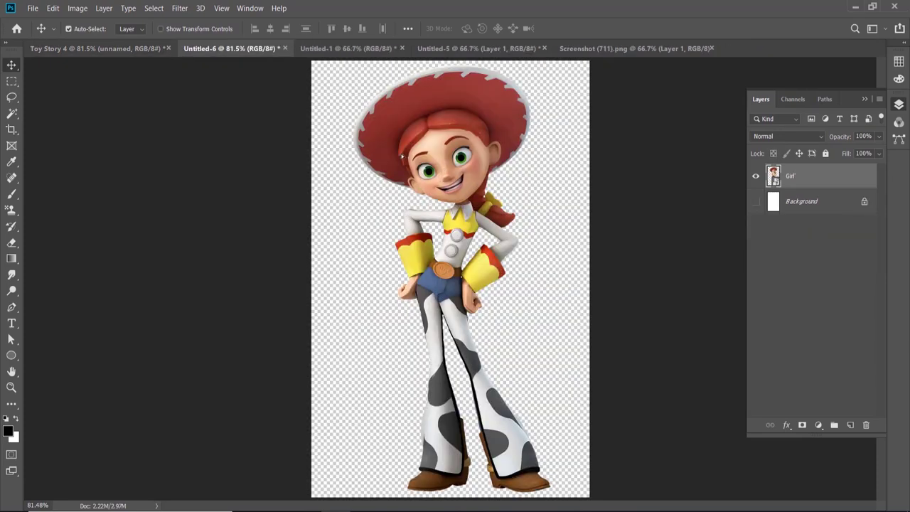
Add Jessie, scaled down, at the bottom right beside Buzz.
mouse_move(444, 199)
mouse_down()
mouse_move(120, 48)
mouse_move(457, 202)
mouse_up()
key(ctrl+t)
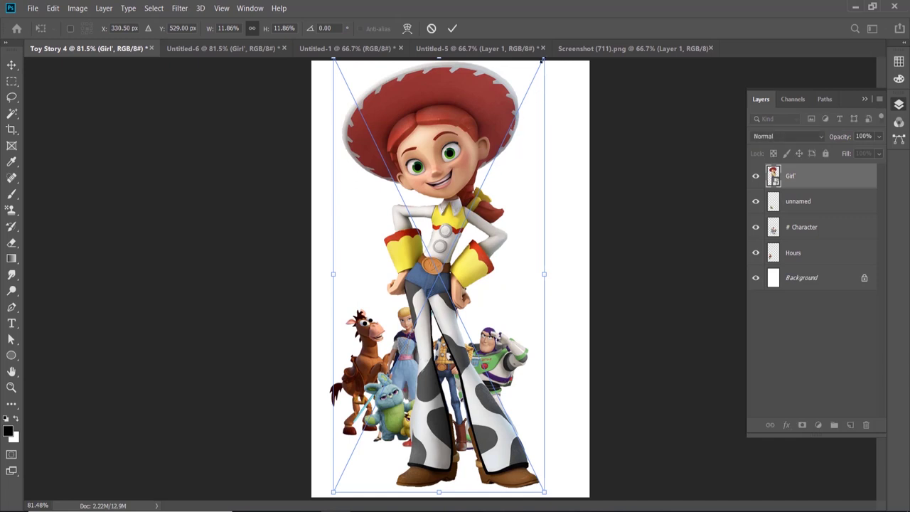
drag(542, 61, 481, 189)
drag(423, 209, 534, 306)
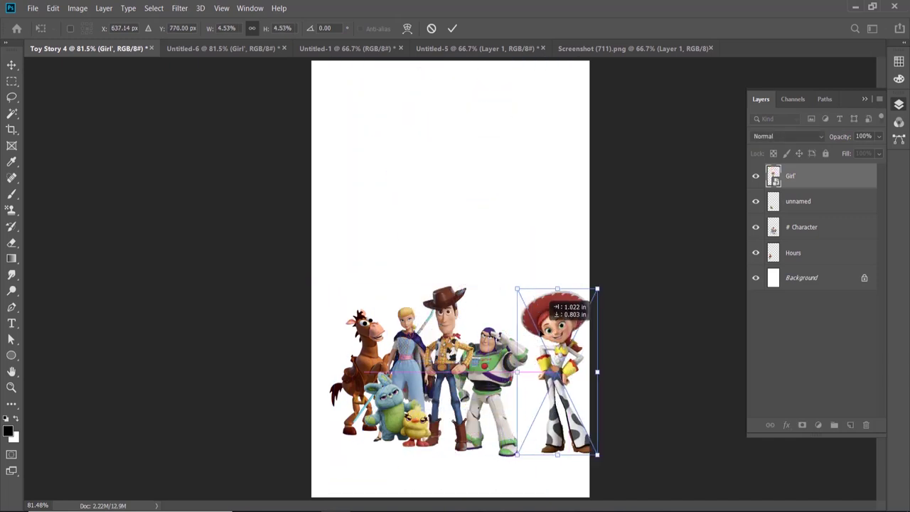
mouse_move(589, 286)
mouse_down()
mouse_move(577, 290)
mouse_move(587, 285)
mouse_up()
drag(549, 323, 542, 321)
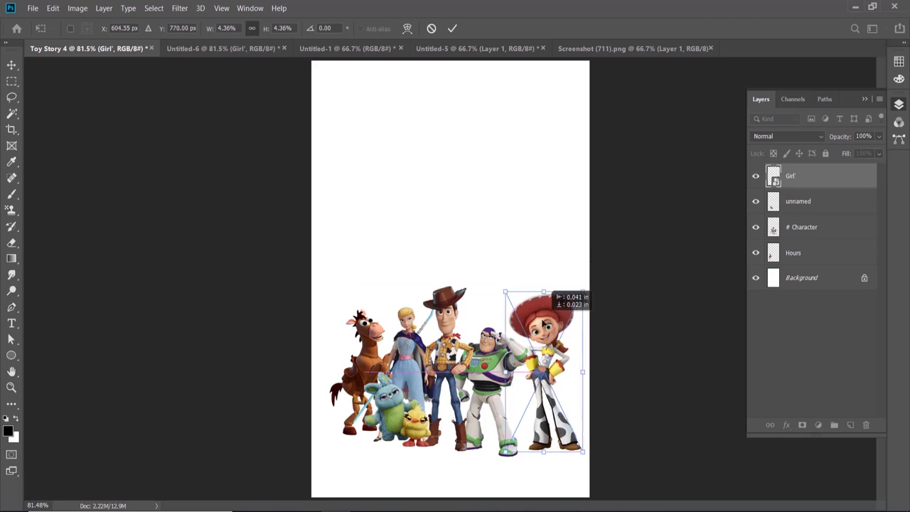
key(Return)
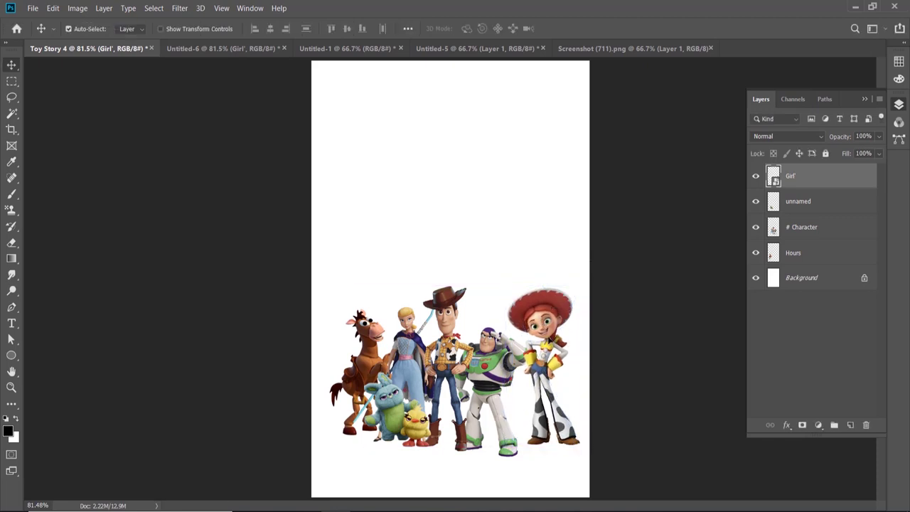
Raise the character group slightly and enlarge the Hours horse to about 106%.
drag(514, 361, 516, 343)
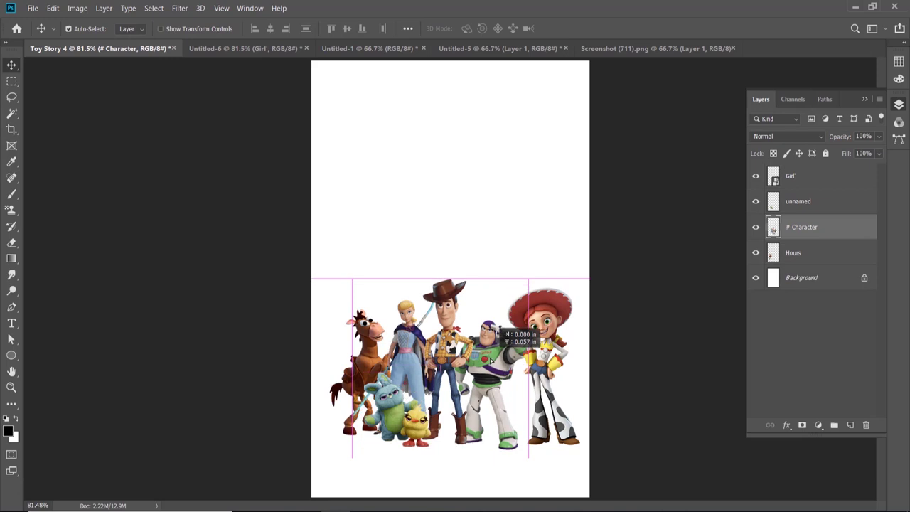
click(371, 352)
key(ctrl+t)
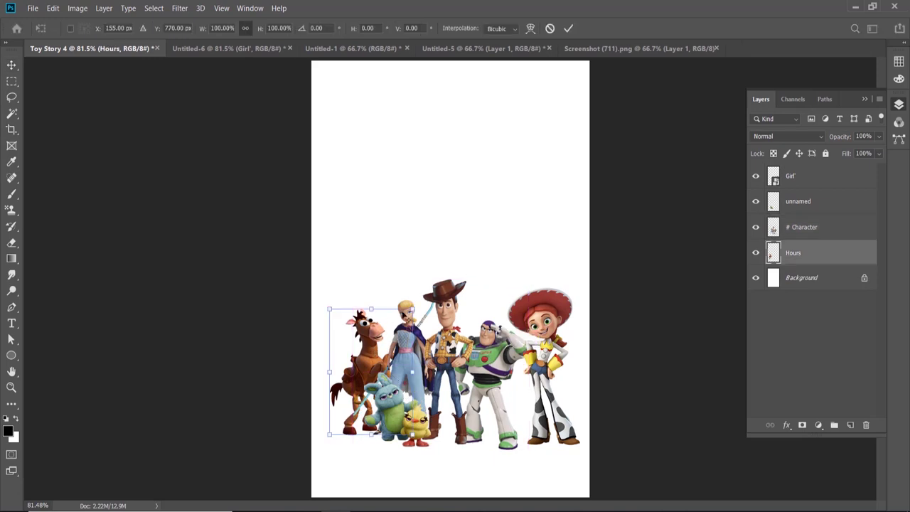
drag(372, 309, 372, 305)
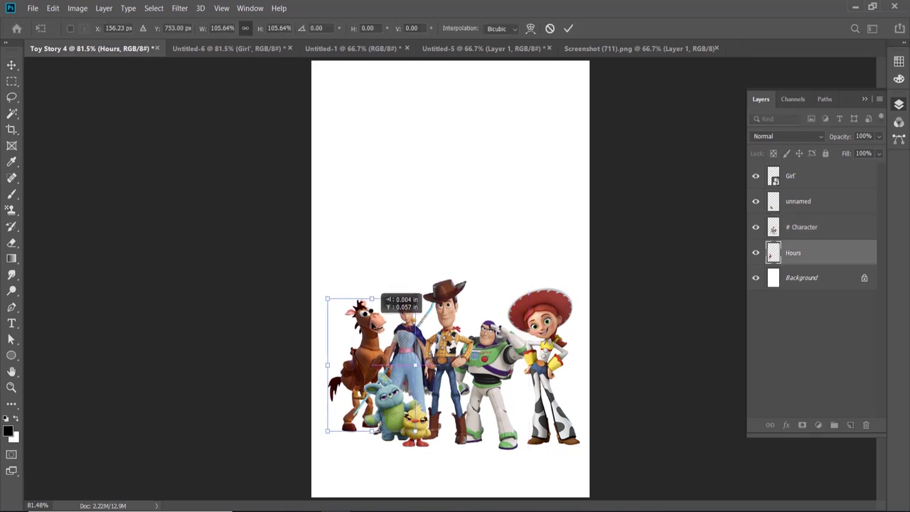
key(Return)
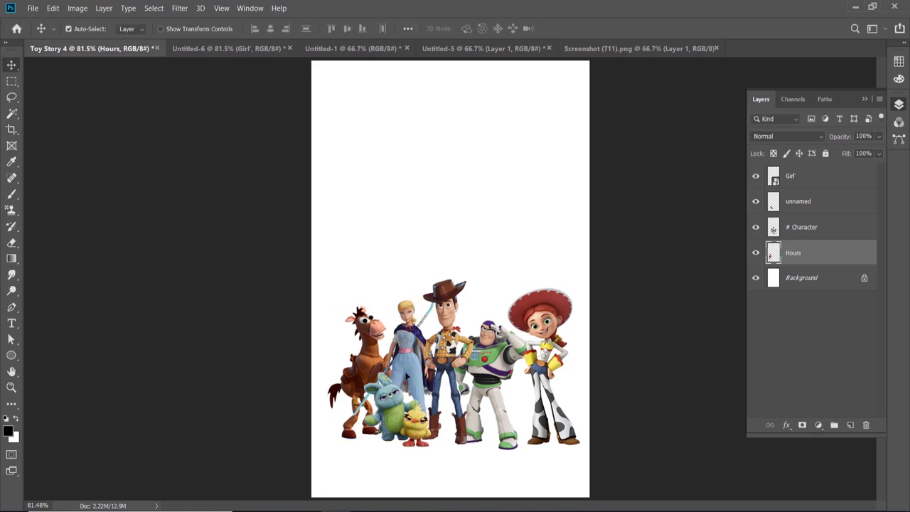
Bring the moon picture into the poster, scaled to about 60% and nudged slightly up.
click(290, 49)
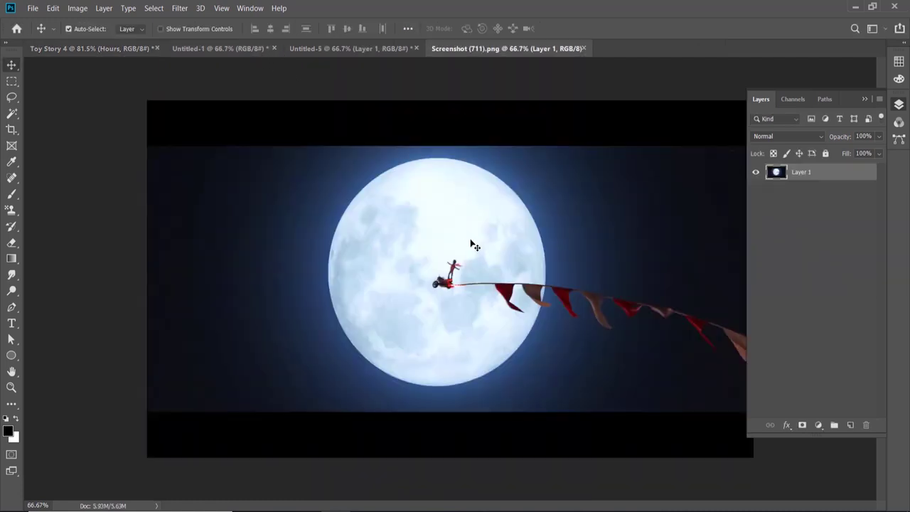
mouse_move(475, 245)
mouse_down()
mouse_move(369, 221)
mouse_move(482, 225)
mouse_up()
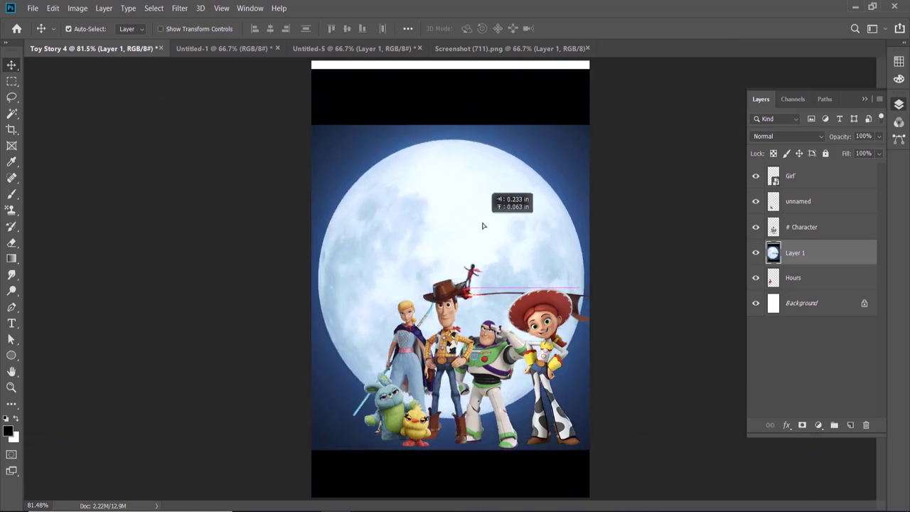
scroll(498, 223, down, 3)
scroll(513, 221, down, 3)
key(ctrl+t)
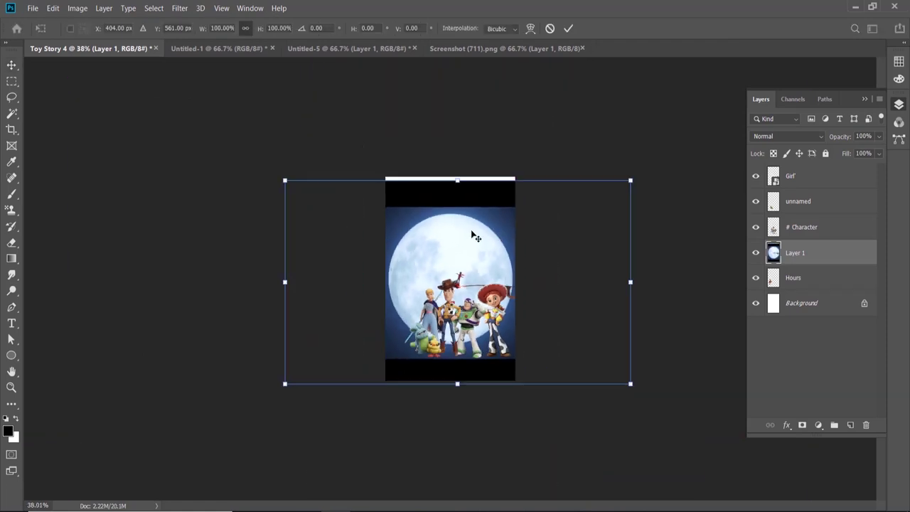
drag(630, 180, 583, 202)
drag(464, 290, 467, 271)
scroll(467, 271, up, 2)
scroll(475, 269, up, 2)
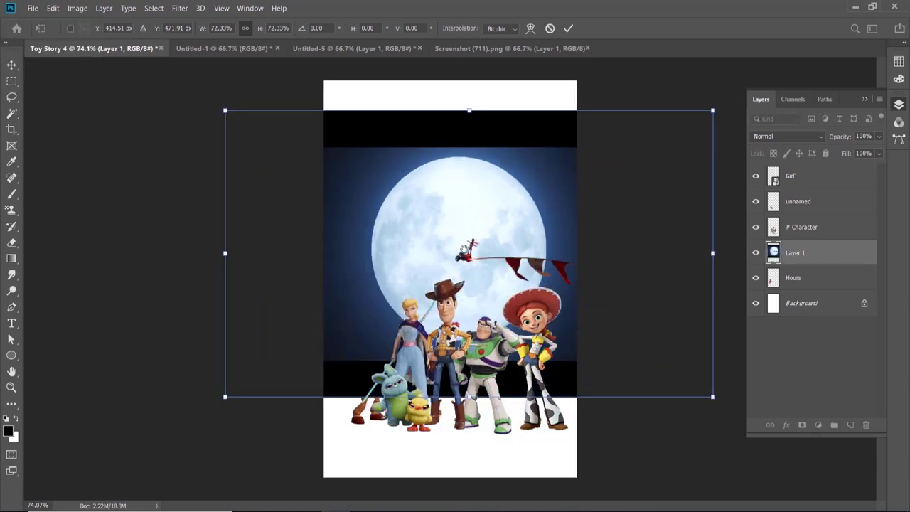
drag(713, 110, 671, 134)
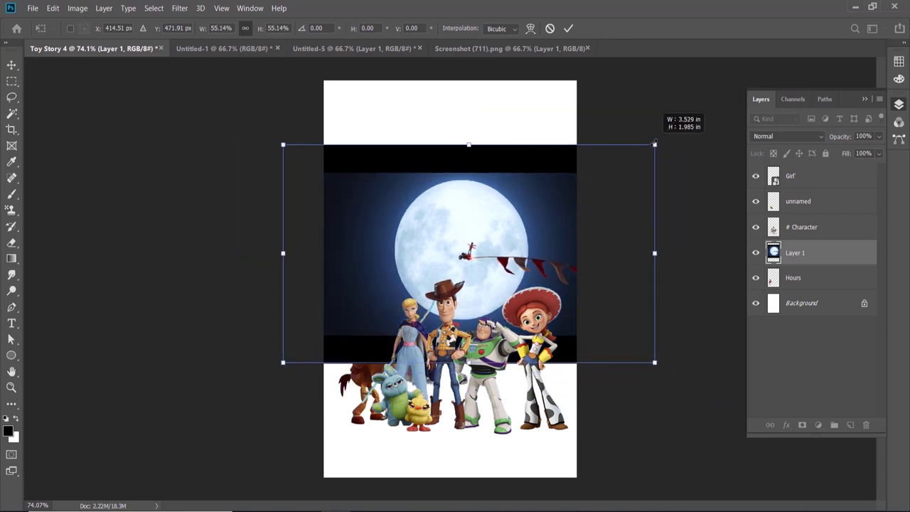
drag(478, 260, 475, 256)
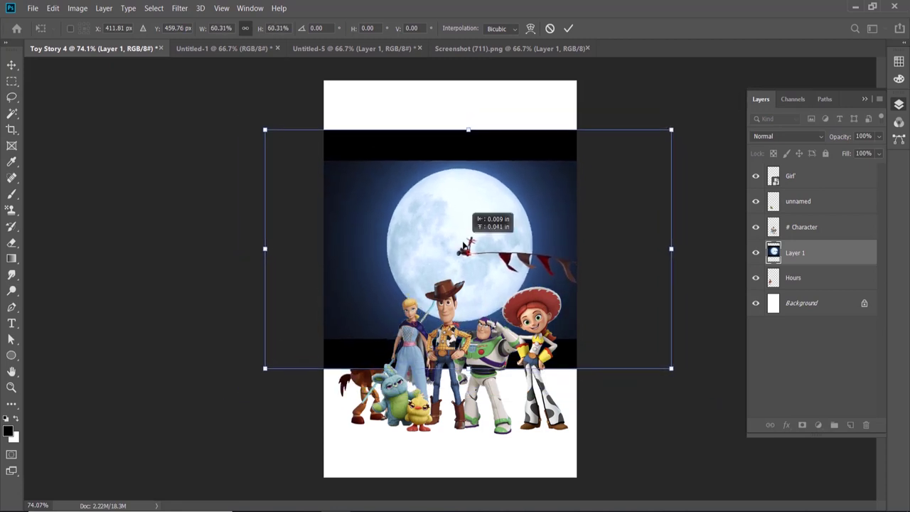
key(Return)
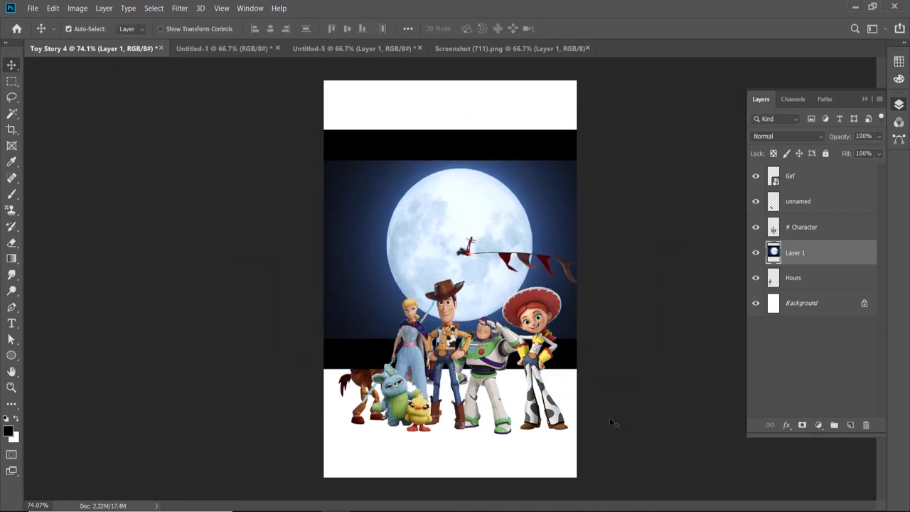
Shift the characters slightly lower and move the moon layer beneath the Hours layer.
drag(611, 423, 330, 418)
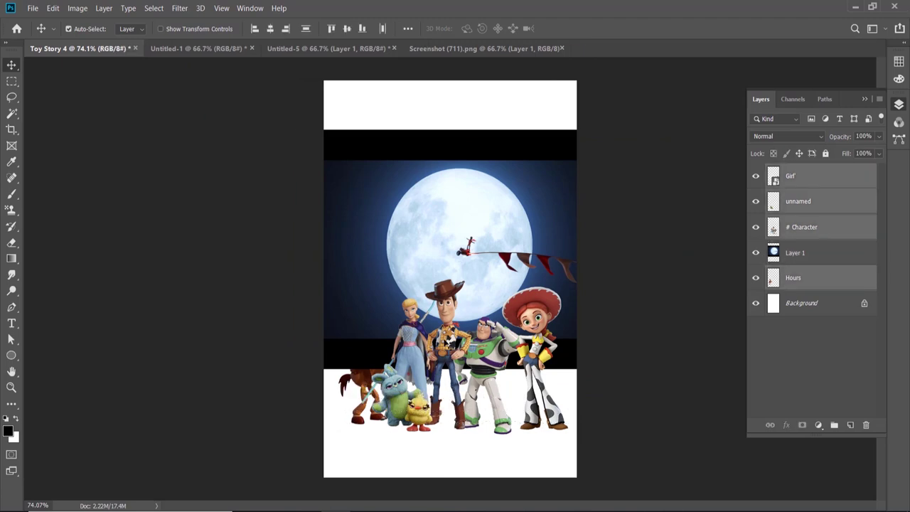
drag(449, 328, 447, 339)
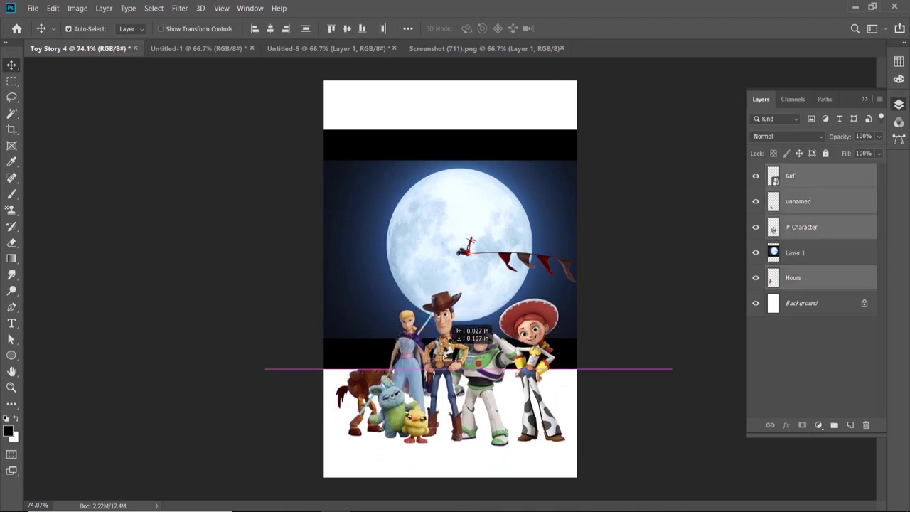
drag(447, 338, 447, 338)
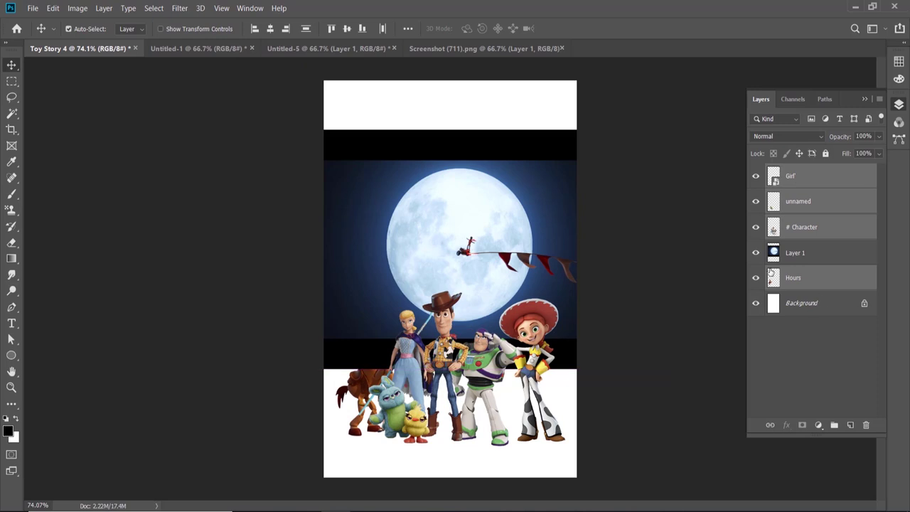
click(796, 253)
mouse_move(805, 252)
mouse_down()
mouse_move(808, 276)
mouse_move(782, 295)
mouse_up()
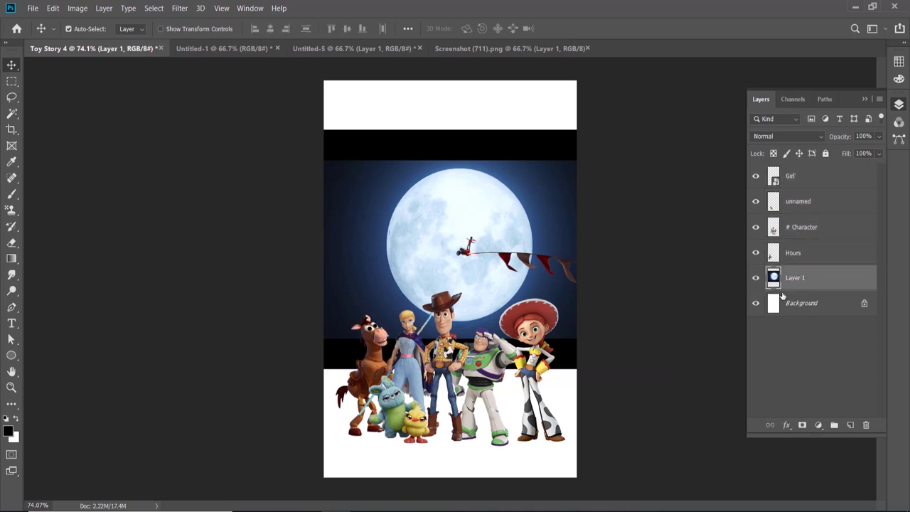
scroll(469, 215, up, 2)
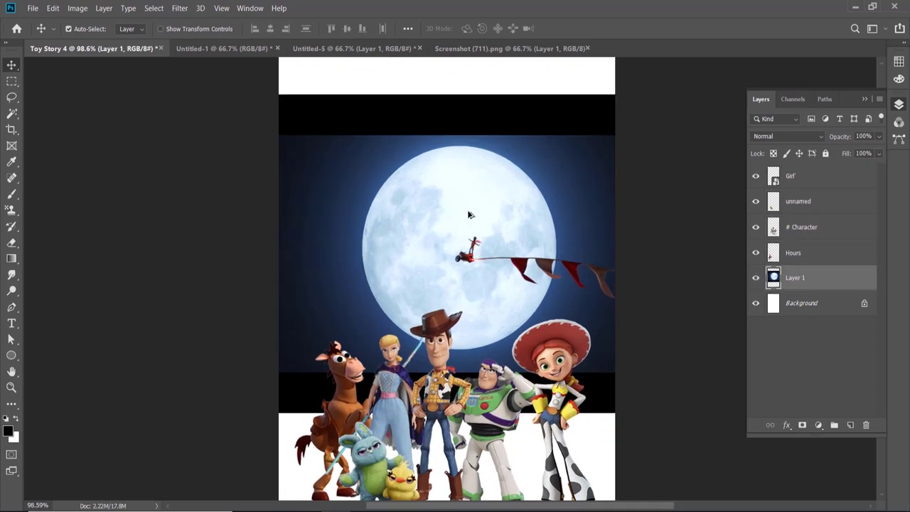
scroll(466, 216, down, 1)
scroll(469, 208, down, 1)
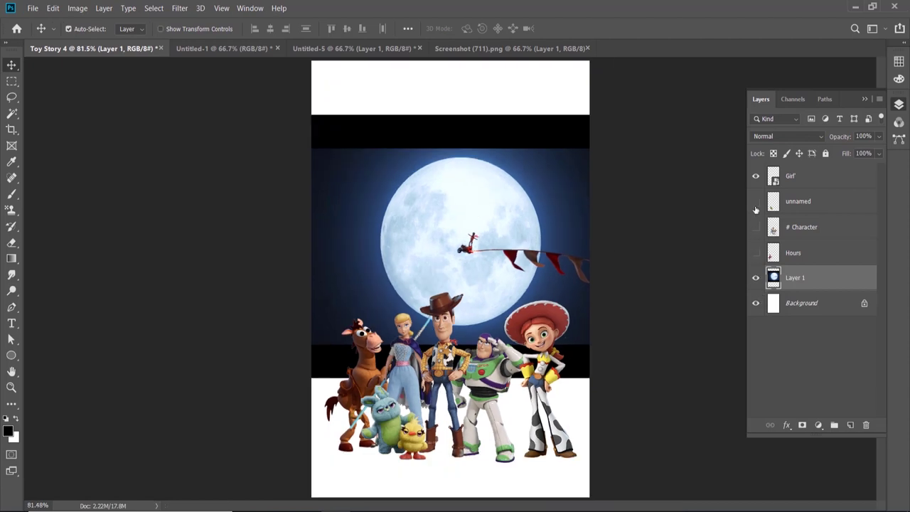
Hide the characters and make a two-stop gradient of sampled mid blue and dark navy.
click(756, 175)
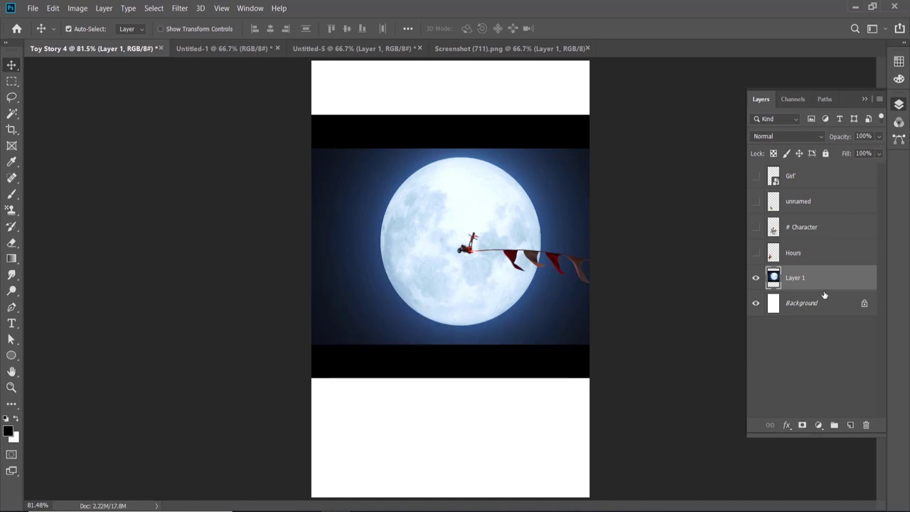
click(11, 259)
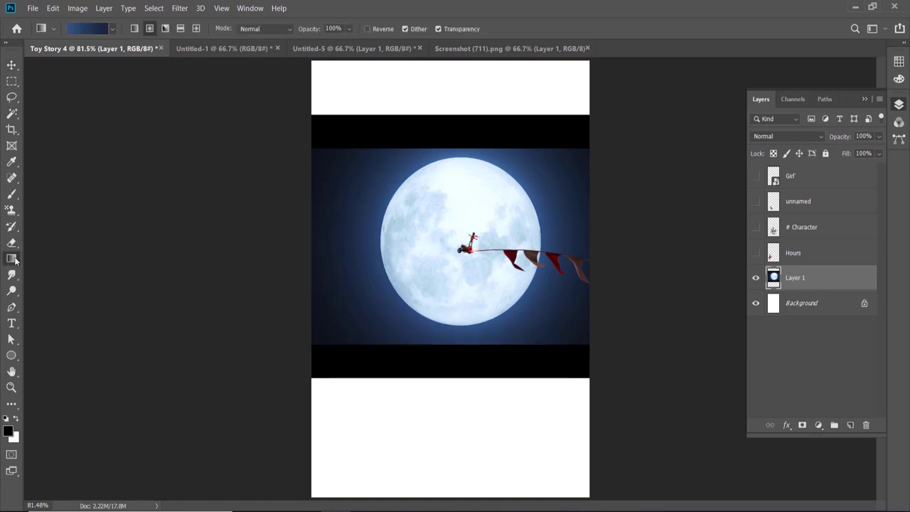
click(96, 31)
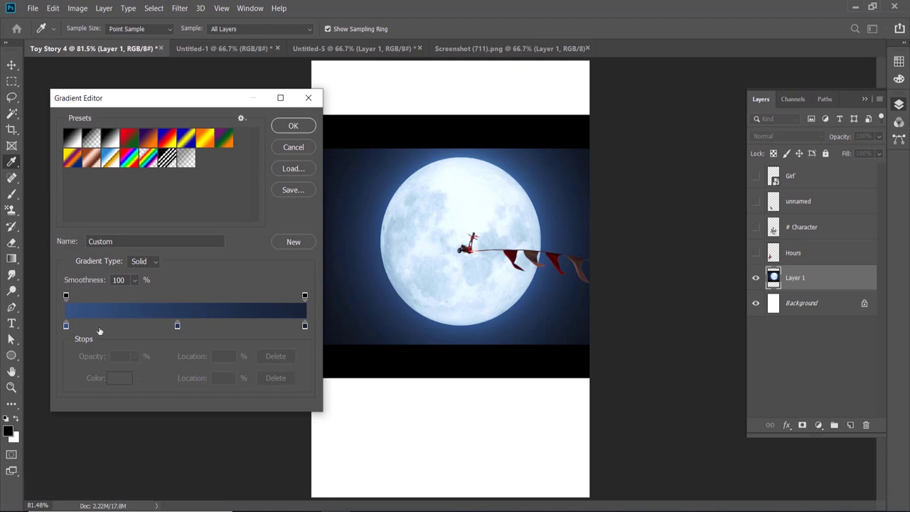
click(66, 325)
double_click(66, 325)
click(526, 178)
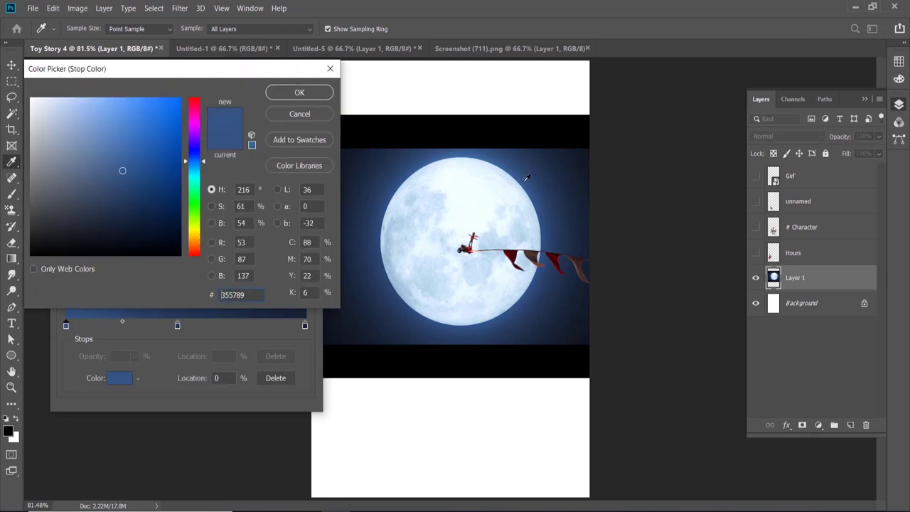
click(299, 92)
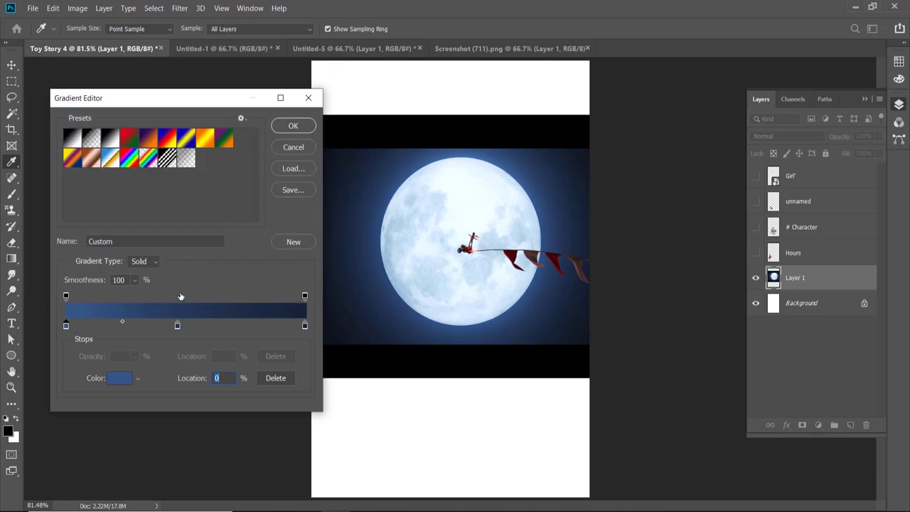
double_click(305, 325)
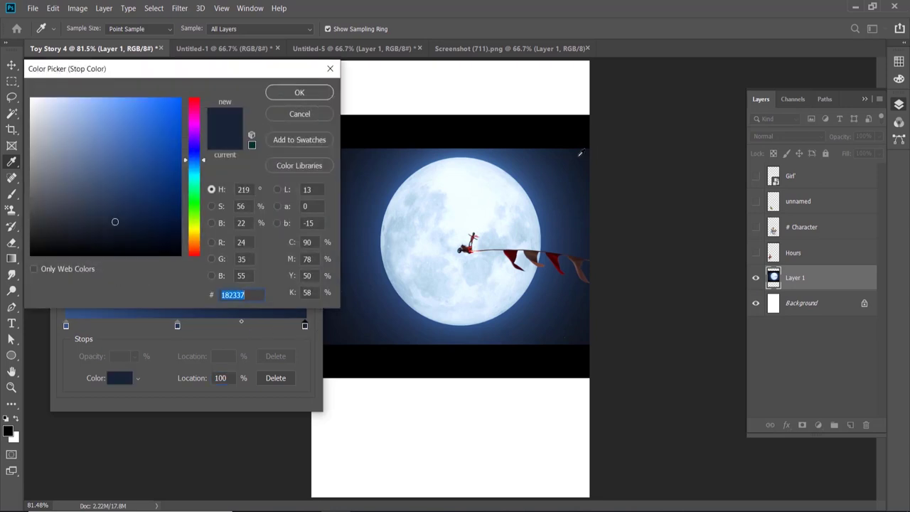
click(538, 154)
click(299, 92)
drag(178, 325, 180, 401)
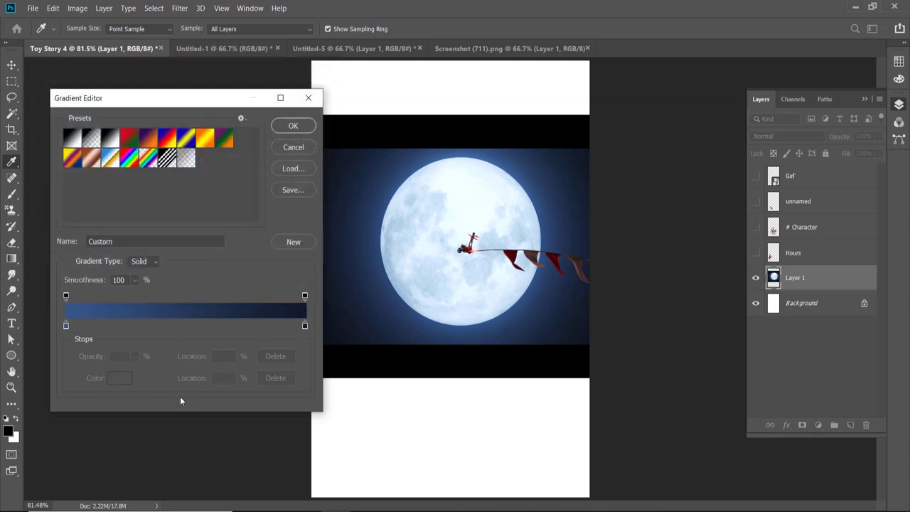
click(293, 125)
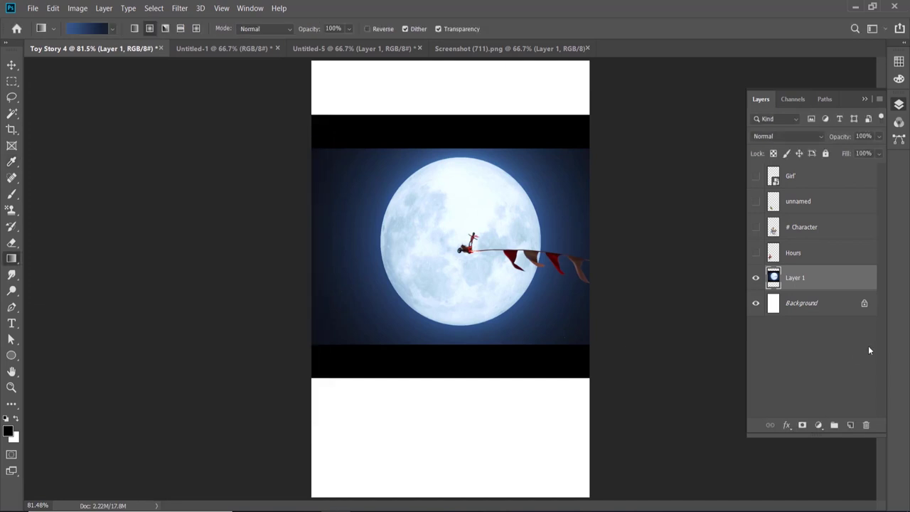
Fill a new layer with the radial blue gradient, lying beneath the moon image.
click(851, 426)
click(756, 304)
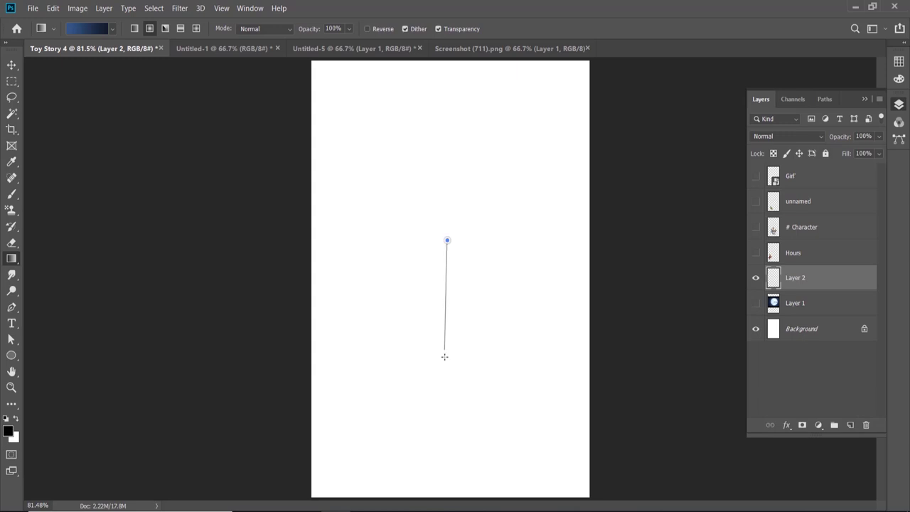
drag(445, 356, 447, 438)
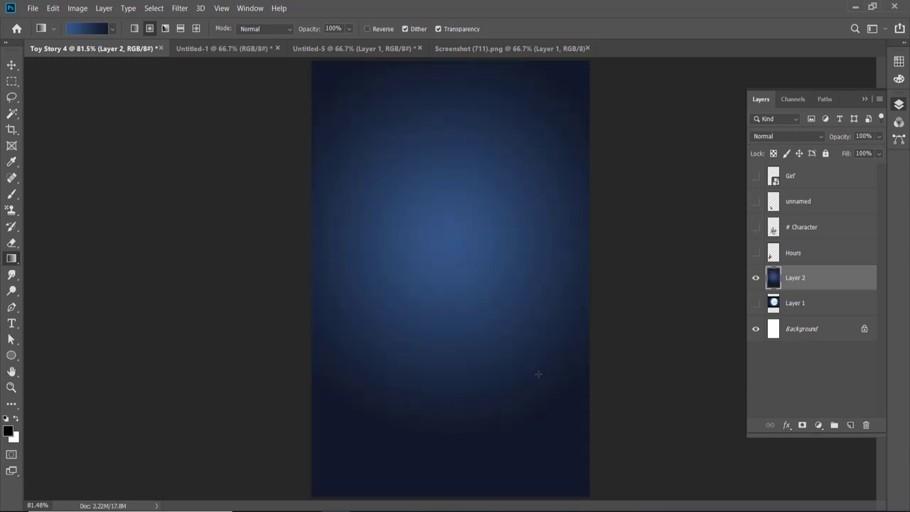
drag(807, 306, 808, 272)
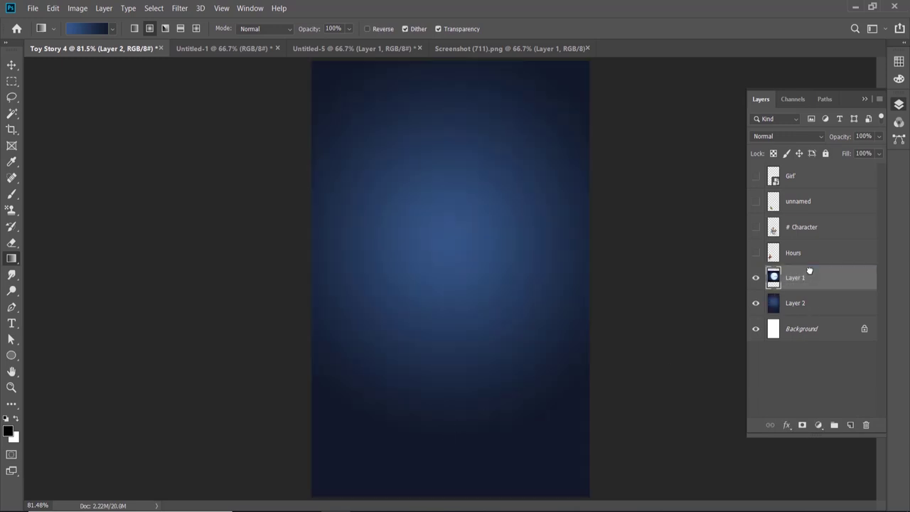
key(m)
drag(588, 439, 293, 351)
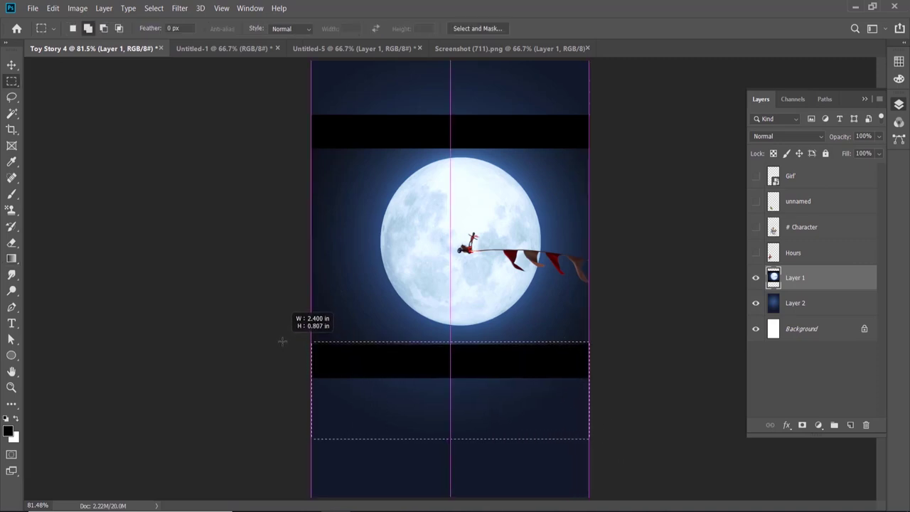
Delete the black bars below and above the moon.
drag(293, 351, 283, 342)
key(Delete)
key(ctrl+d)
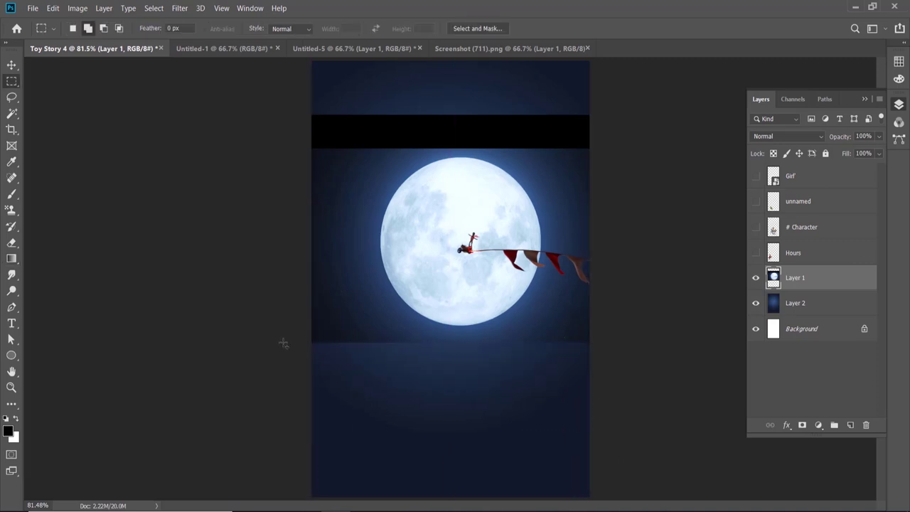
drag(263, 82, 608, 150)
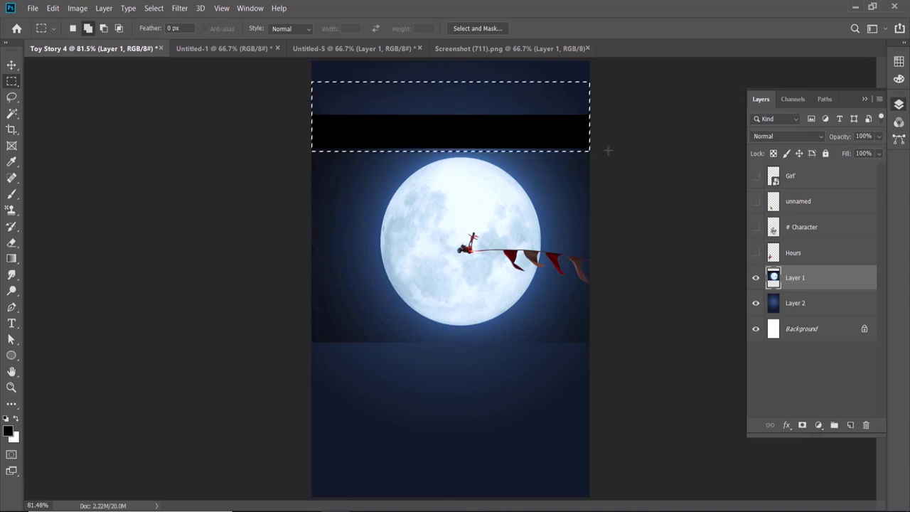
key(Delete)
key(ctrl+d)
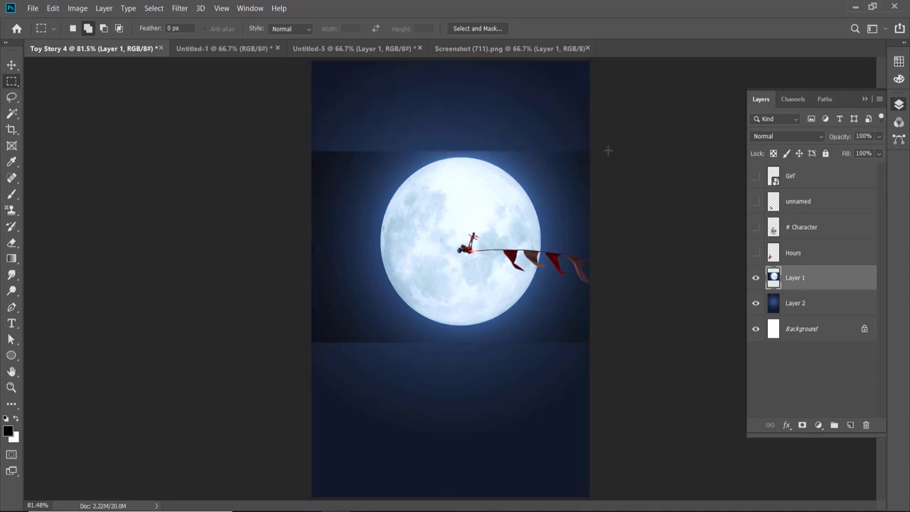
Set the brush to size 100 and add an empty layer above the moon.
key(b)
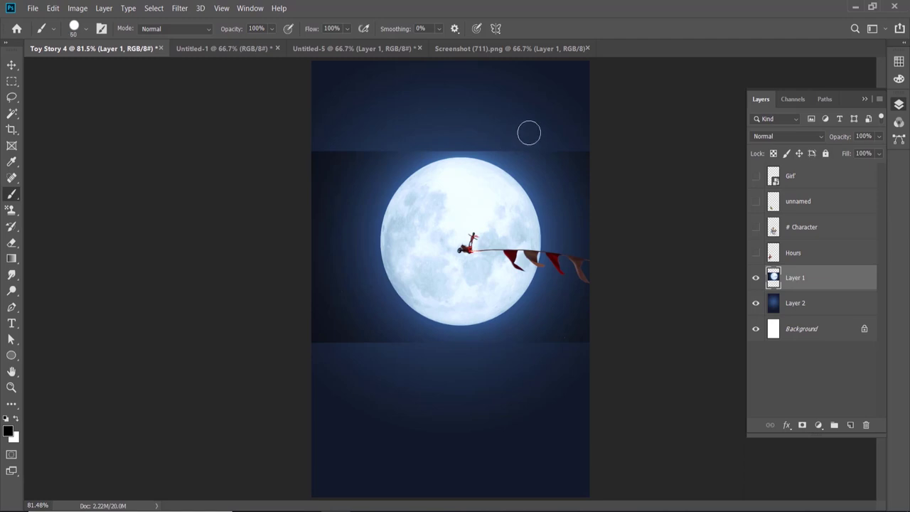
key(bracketright)
key(bracketright)
key(bracketright)
key(bracketright)
click(852, 425)
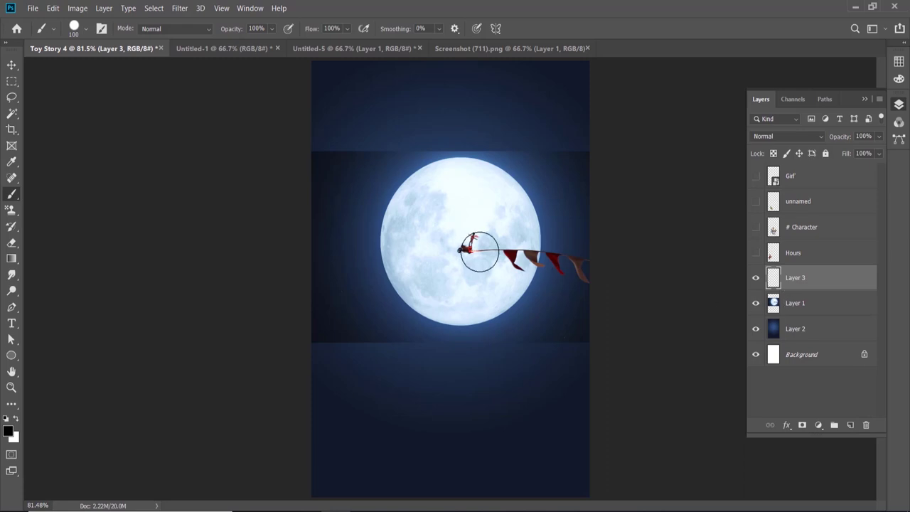
Select the moon on Layer 1 and invert the selection for painting on Layer 3.
key(w)
click(805, 305)
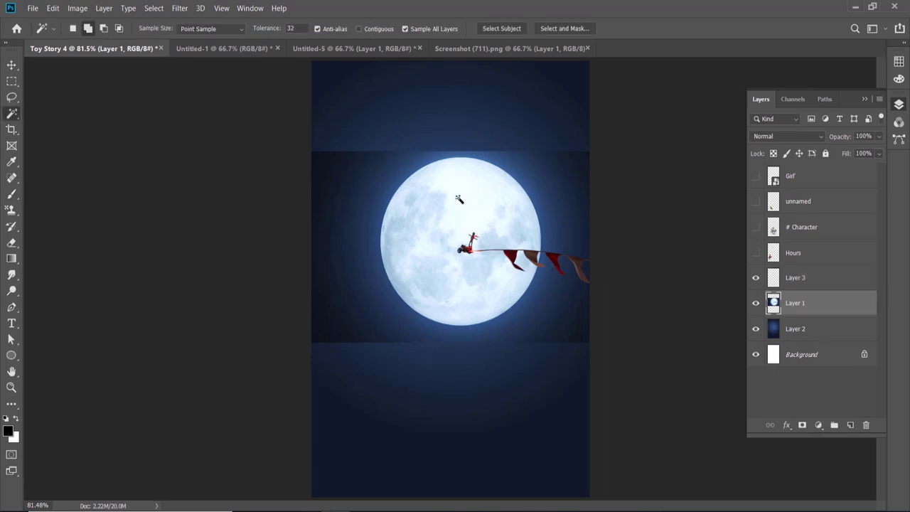
click(459, 199)
shift+click(387, 261)
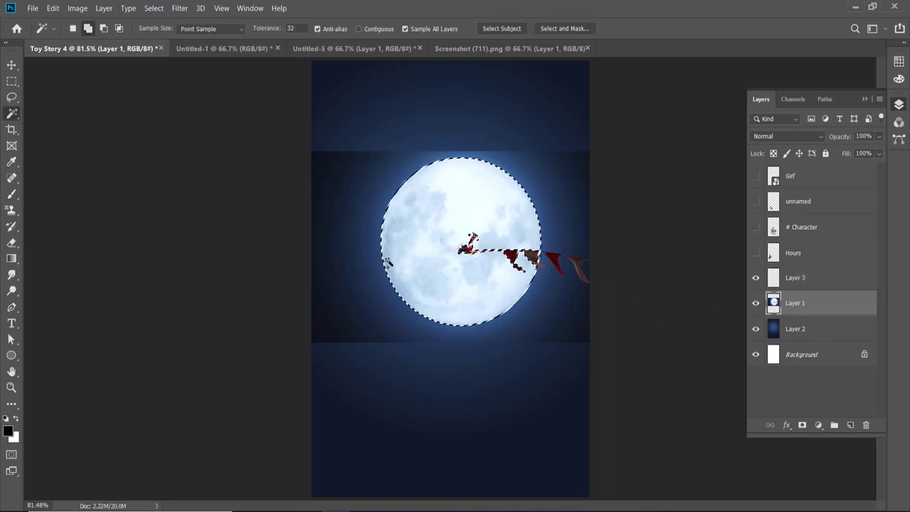
key(b)
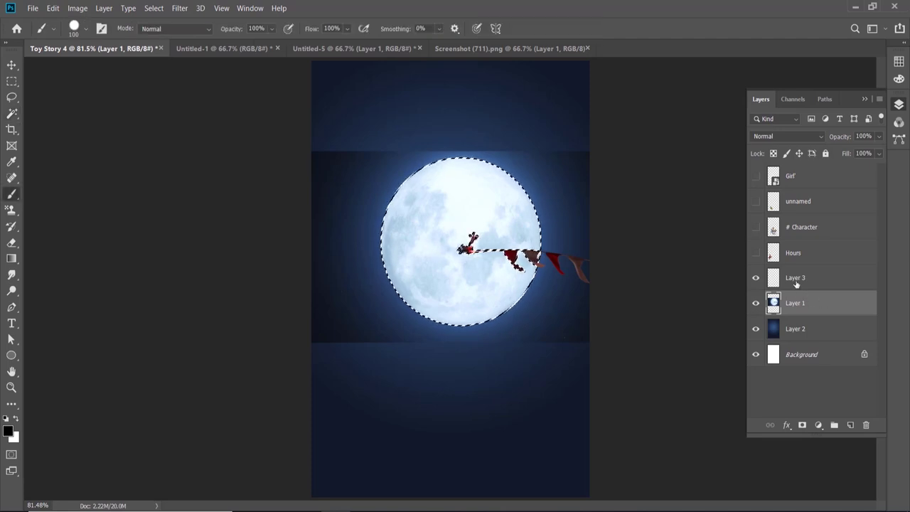
click(796, 281)
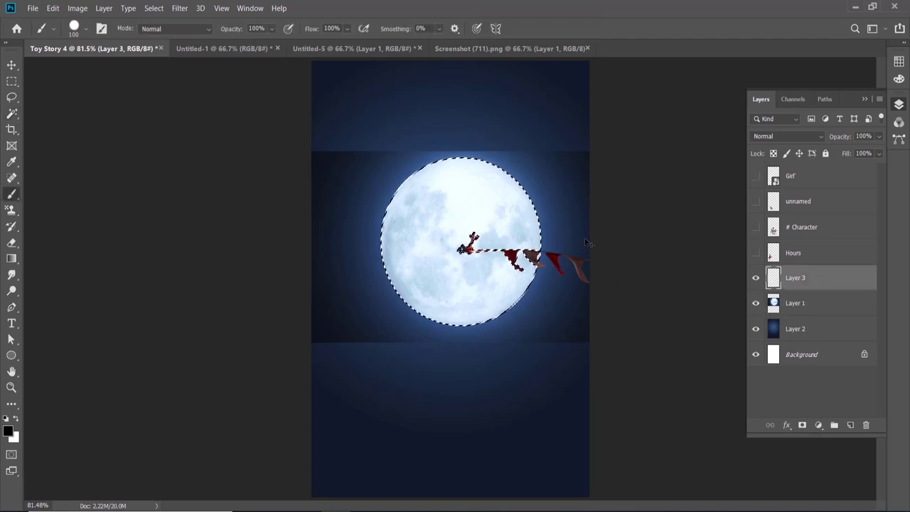
key(ctrl+shift+i)
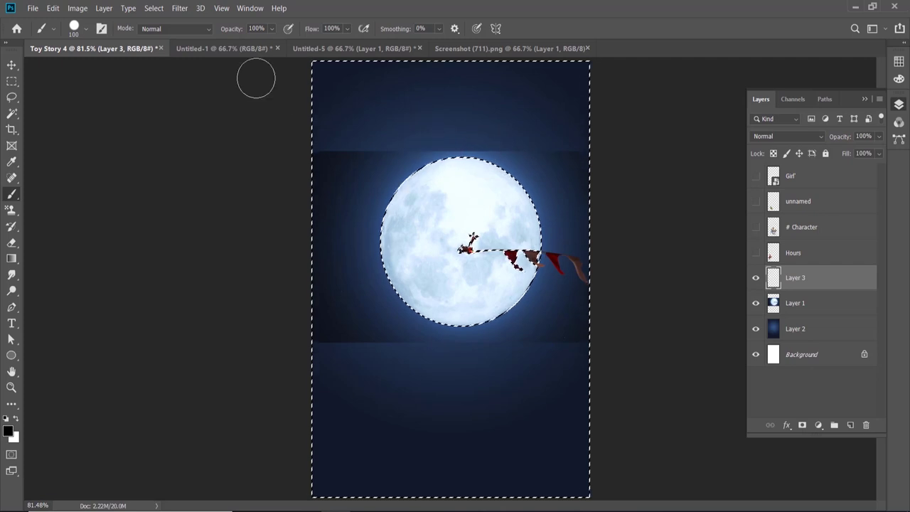
Set a soft round brush at 45% opacity, size 175, with a sampled dark blue.
click(73, 28)
double_click(100, 169)
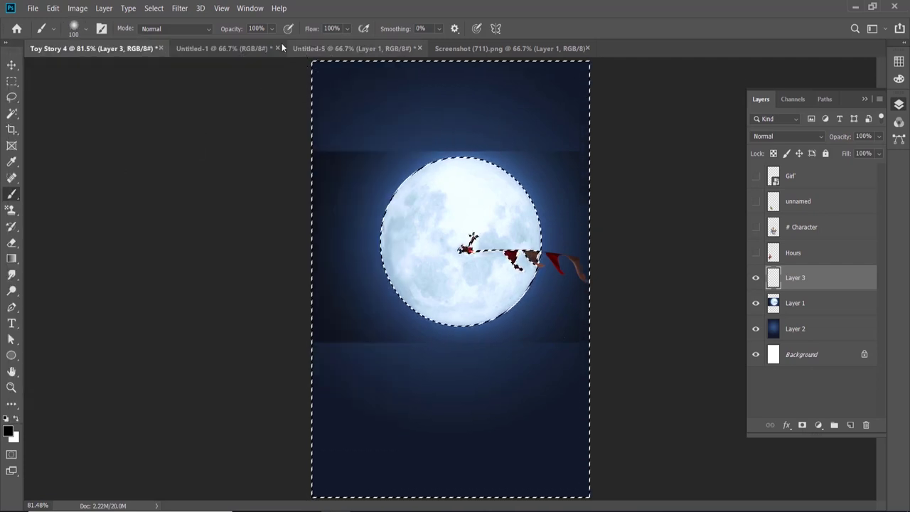
click(256, 30)
text(45)
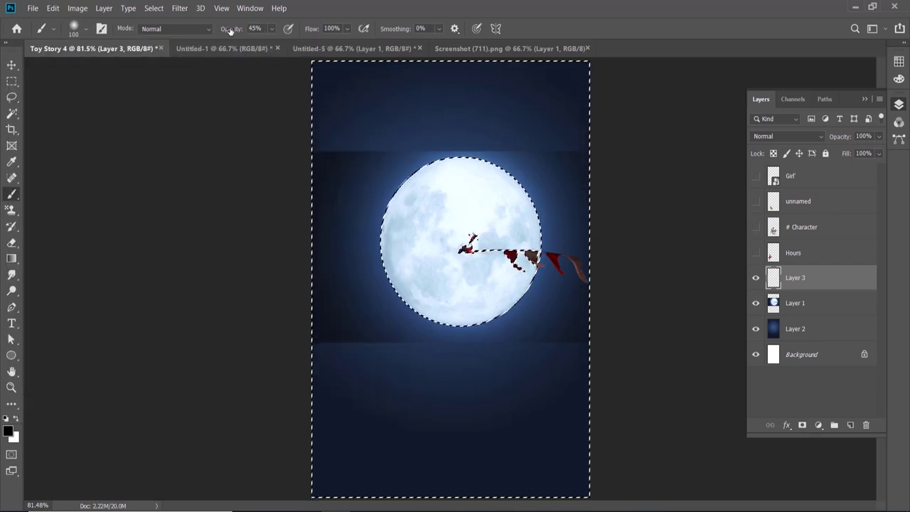
key(Return)
scroll(428, 122, down, 1)
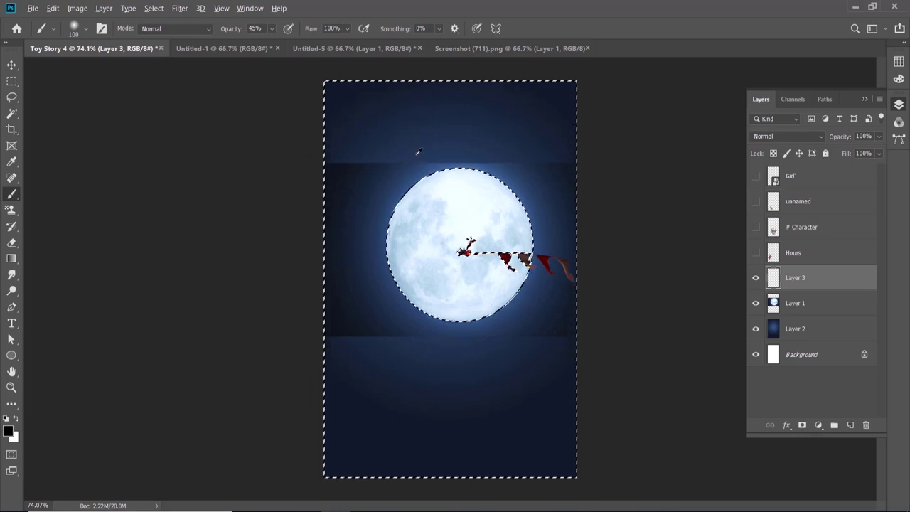
alt+click(419, 151)
key(bracketright)
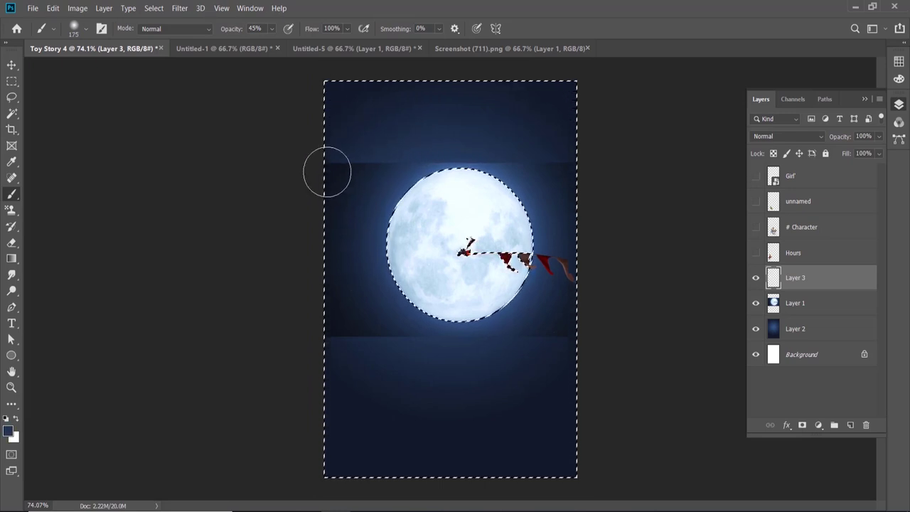
Paint dark navy over the band edges above and below the moon, then deselect.
drag(399, 157, 524, 157)
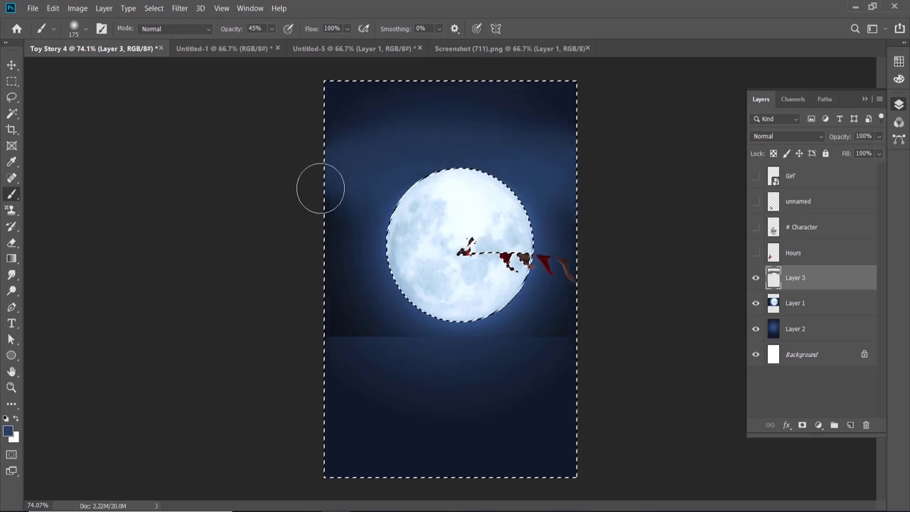
alt+click(380, 112)
drag(462, 110, 337, 183)
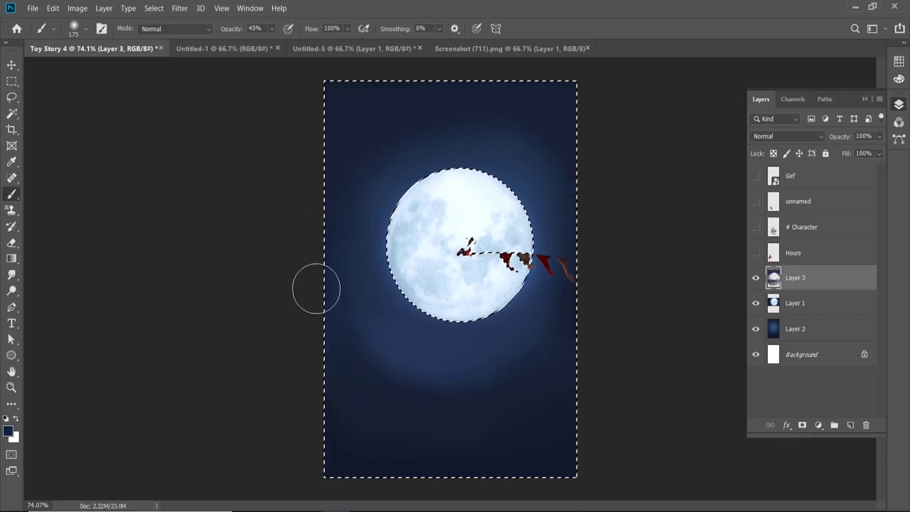
mouse_move(603, 344)
mouse_down()
mouse_move(518, 359)
mouse_move(297, 309)
mouse_move(596, 335)
mouse_up()
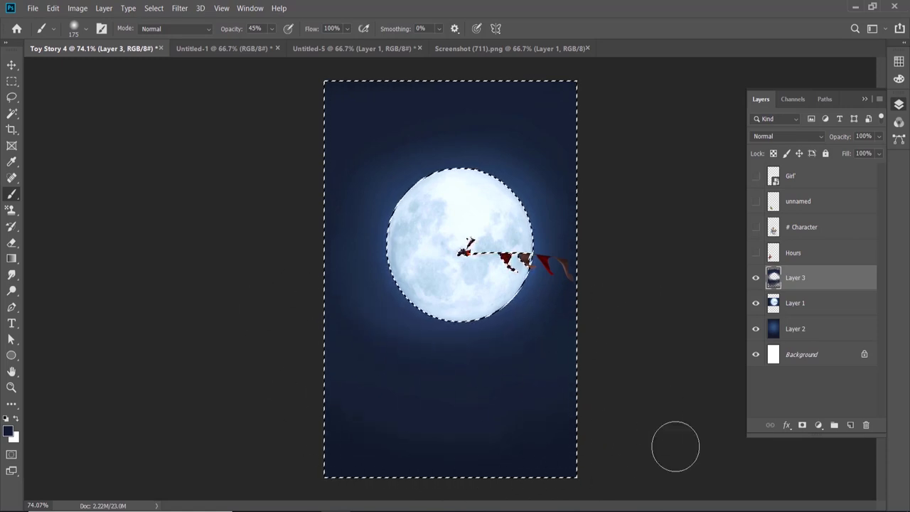
click(532, 325)
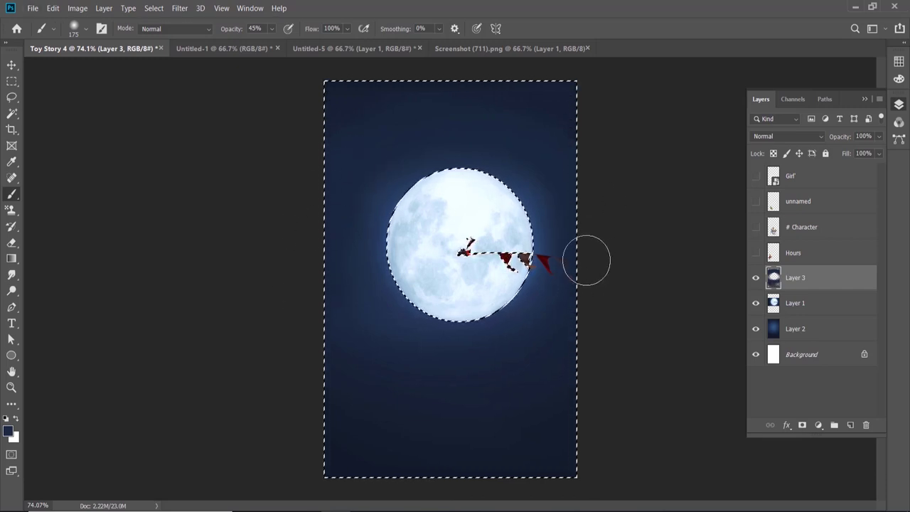
key(ctrl+d)
key(e)
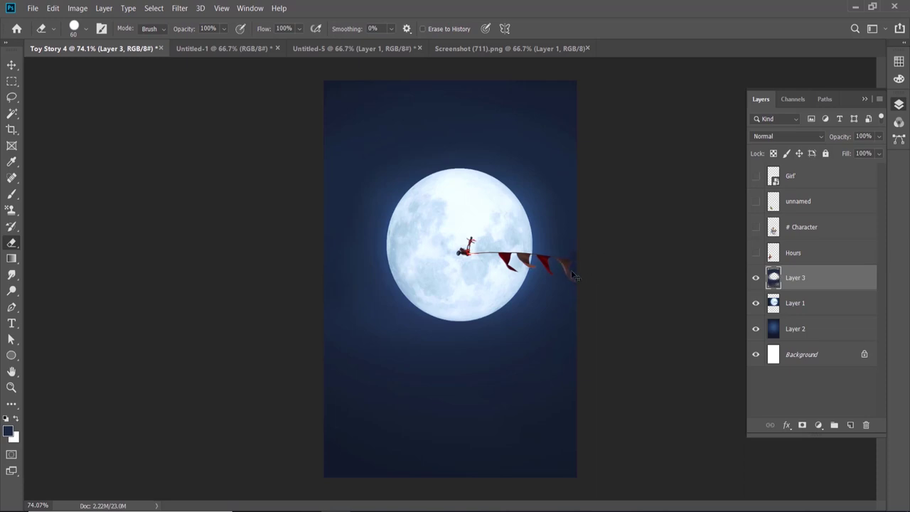
Set a soft round eraser at size 70 and make the four character layers visible again.
click(74, 29)
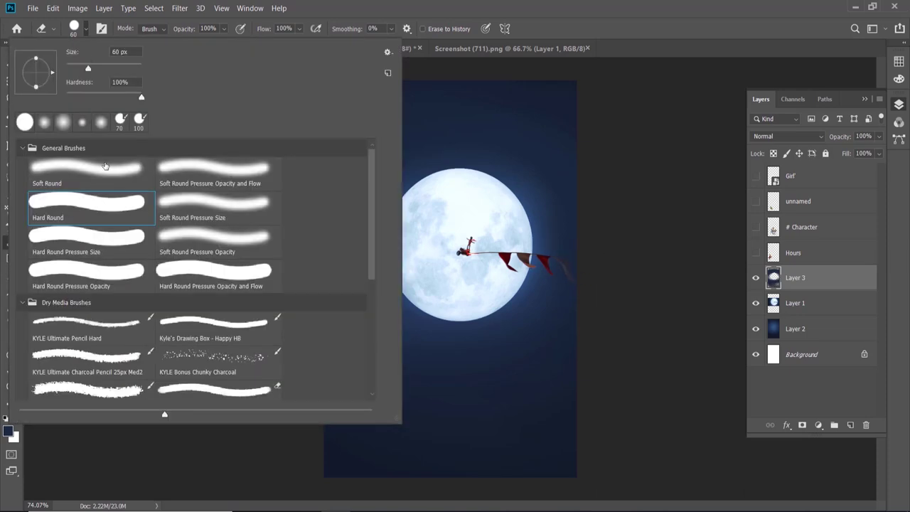
double_click(106, 169)
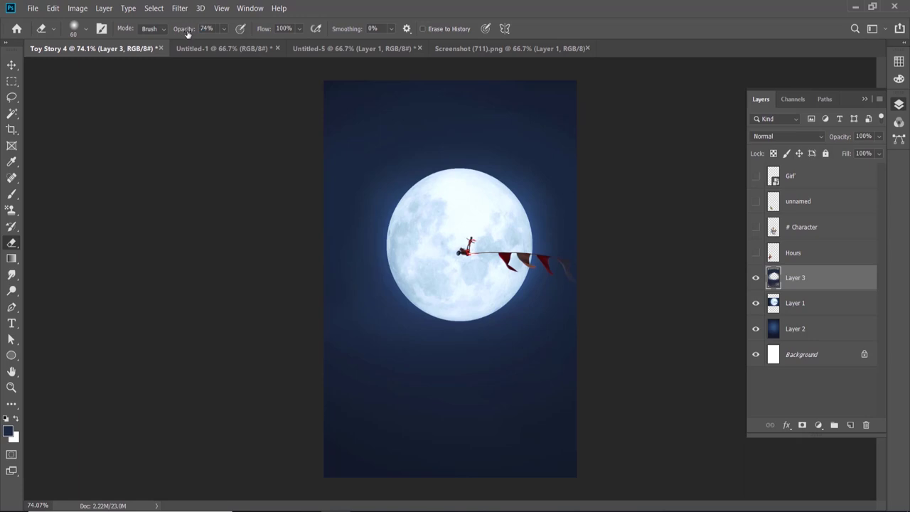
key(bracketright)
click(755, 305)
drag(755, 254, 756, 178)
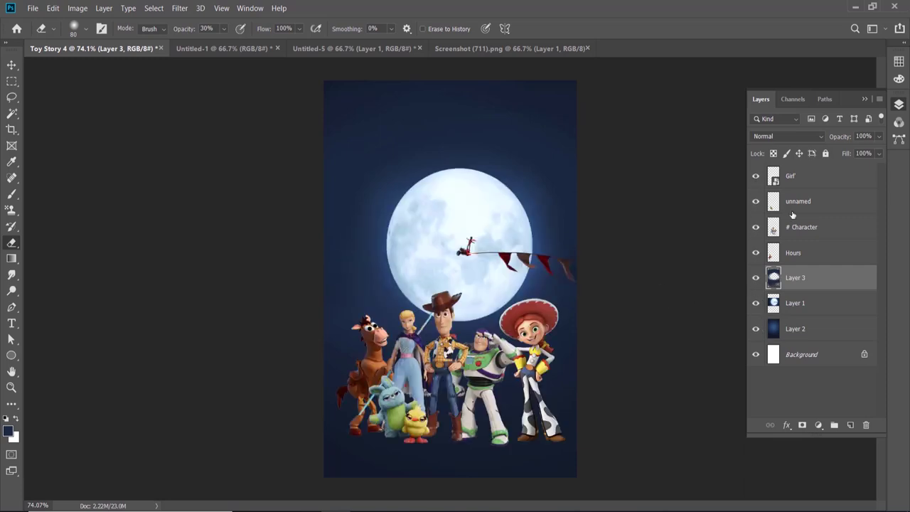
Bring the credits artwork from Untitled-5 in as the top layer along the poster's bottom.
key(v)
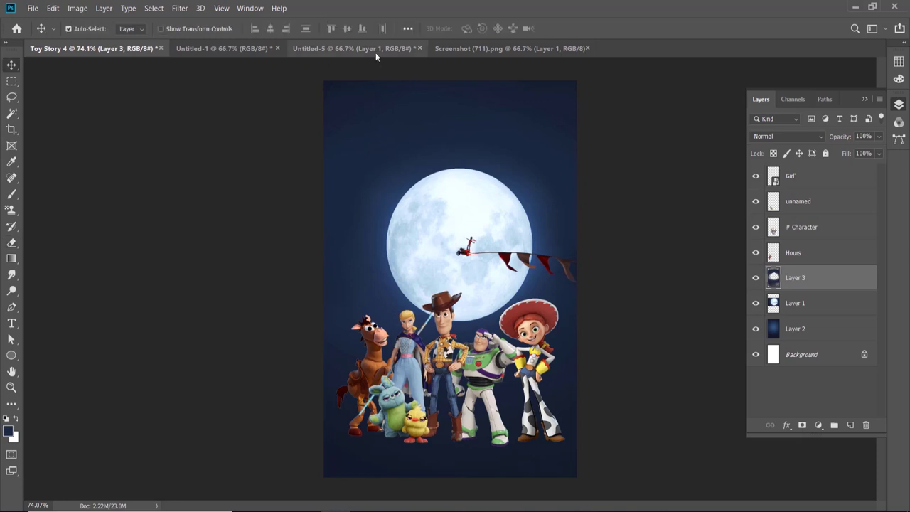
click(375, 49)
mouse_move(461, 325)
mouse_down()
mouse_move(425, 324)
mouse_move(468, 312)
mouse_up()
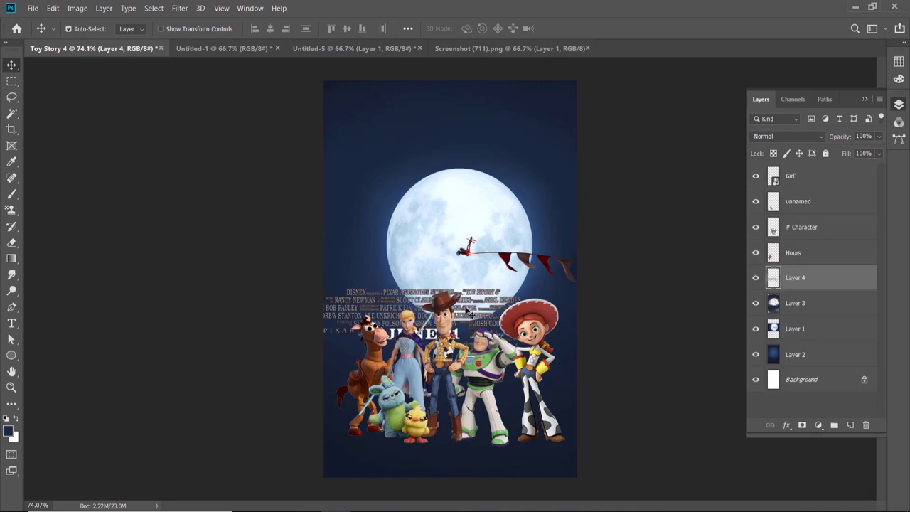
drag(795, 276, 795, 174)
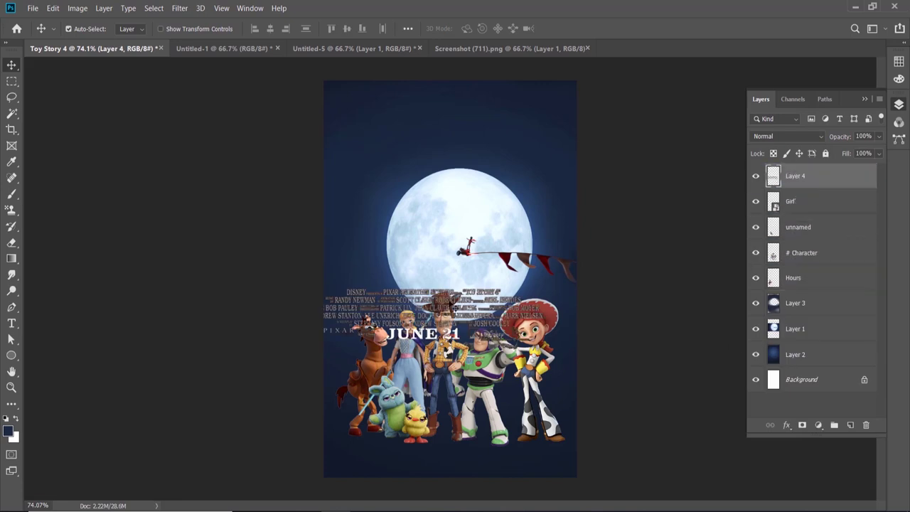
drag(459, 338, 483, 463)
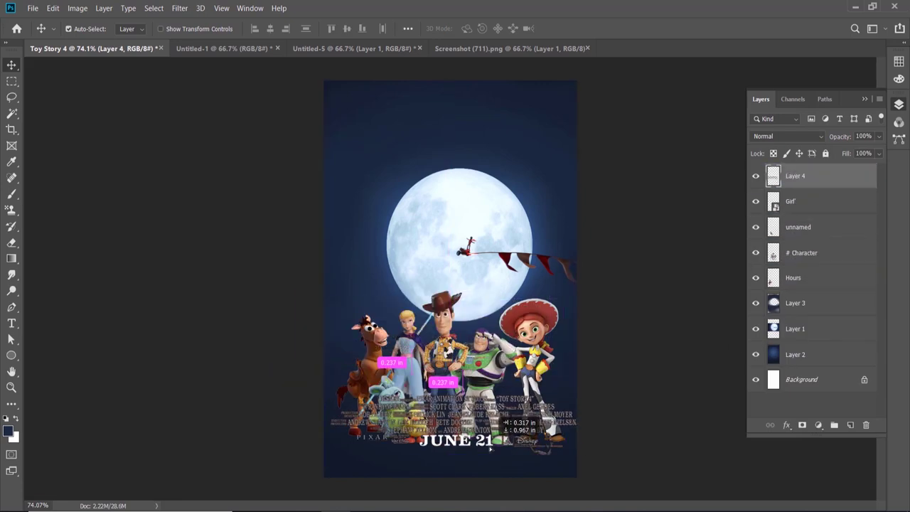
Scale the credits to 93.49% and nudge them slightly lower.
key(ctrl+t)
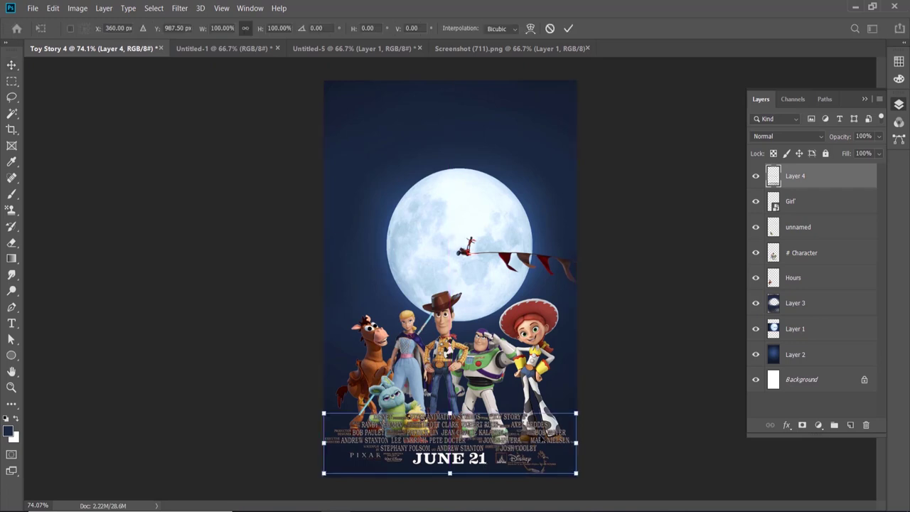
drag(576, 413, 568, 416)
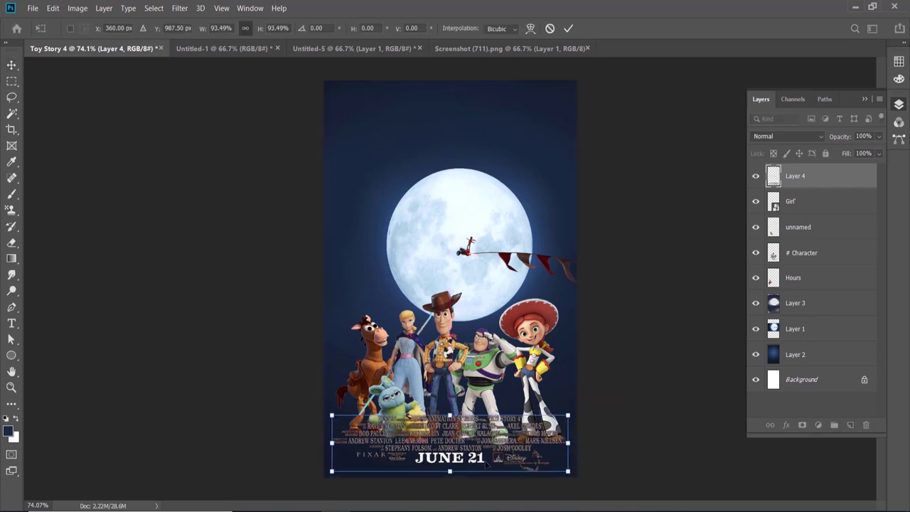
drag(481, 461, 482, 466)
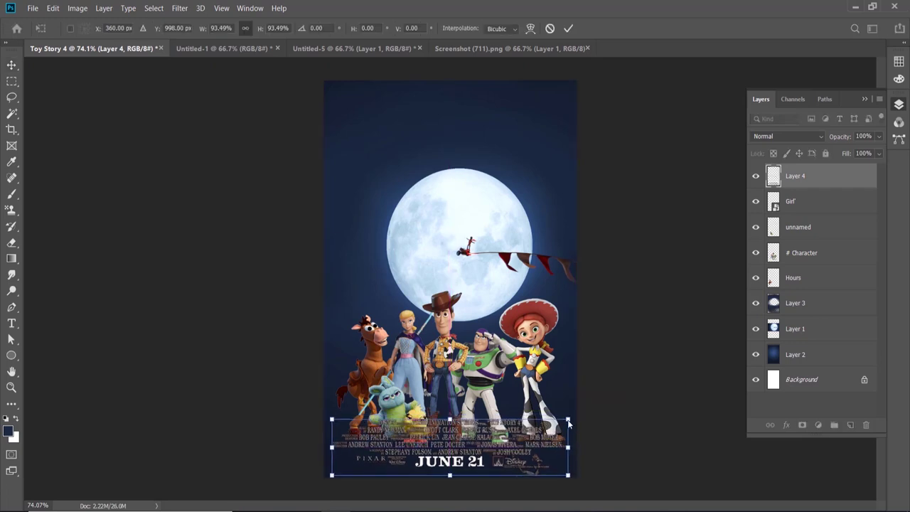
key(alt+space)
key(Escape)
key(Return)
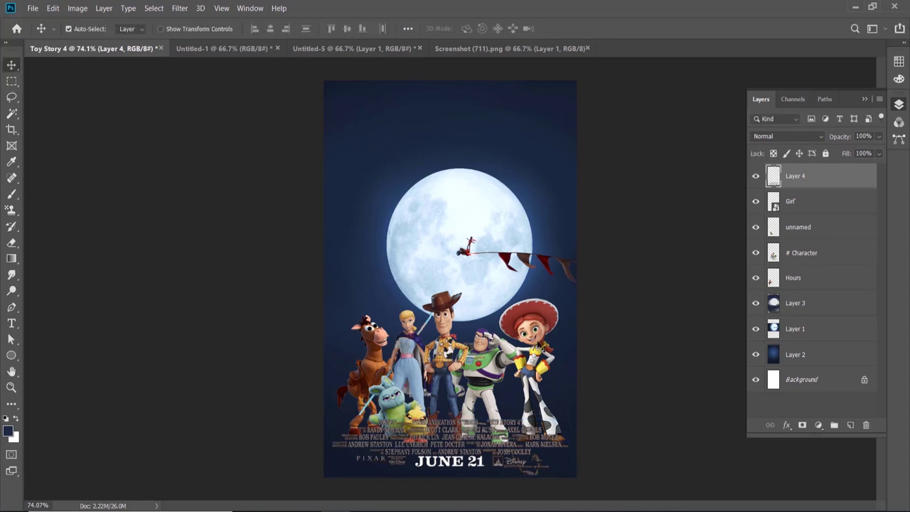
key(alt+bracketleft)
Raise the characters about 35 px and move the moon layers up, then nudge them down.
shift+click(813, 278)
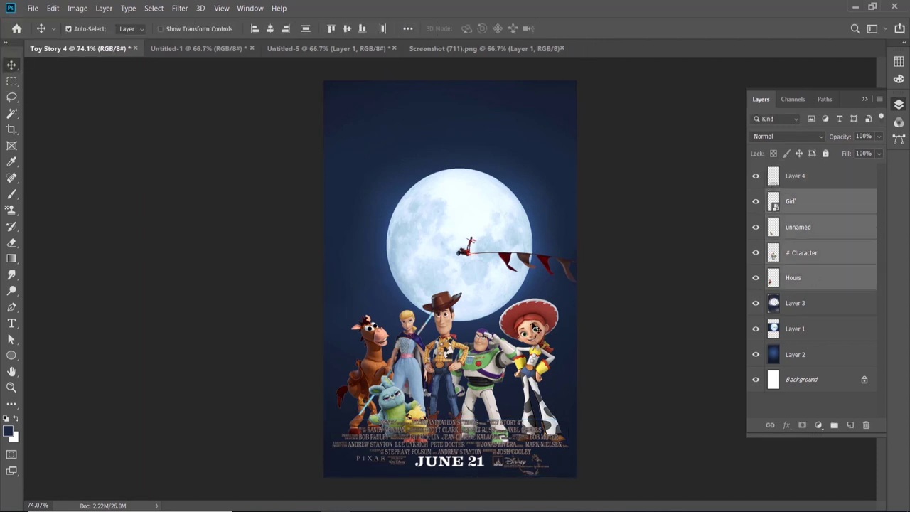
drag(446, 323, 445, 299)
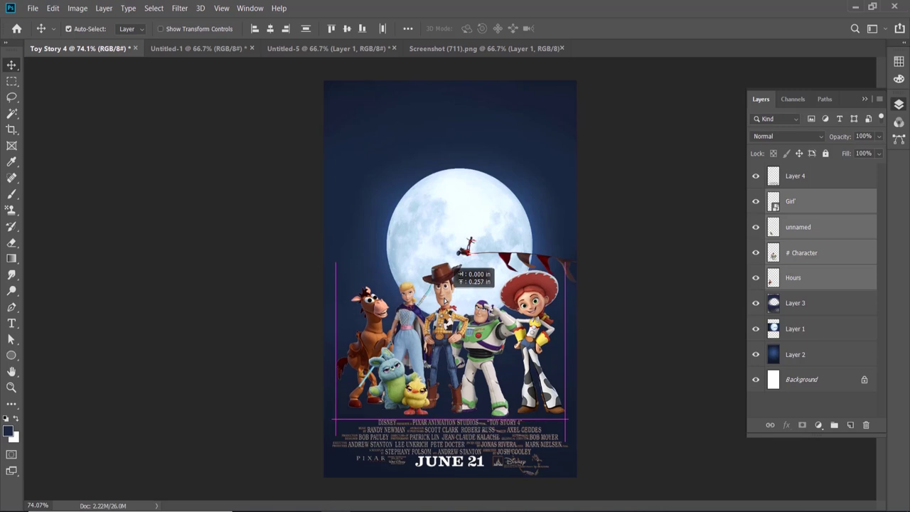
click(806, 312)
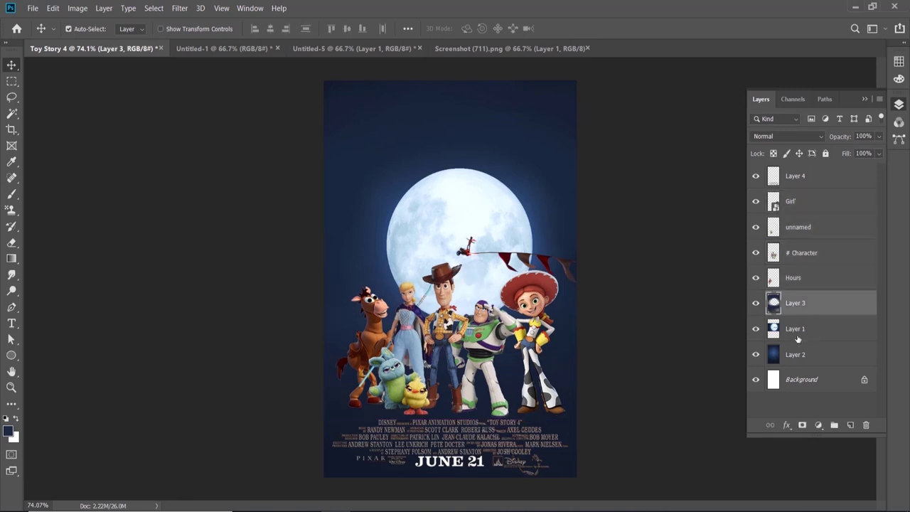
shift+click(797, 337)
mouse_move(466, 229)
mouse_down()
mouse_move(460, 206)
mouse_move(461, 215)
mouse_up()
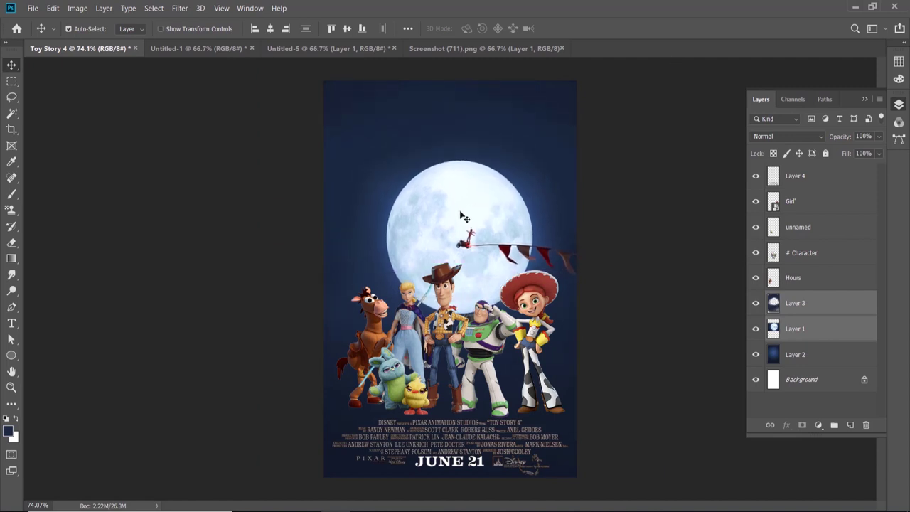
key(Down)
key(Down)
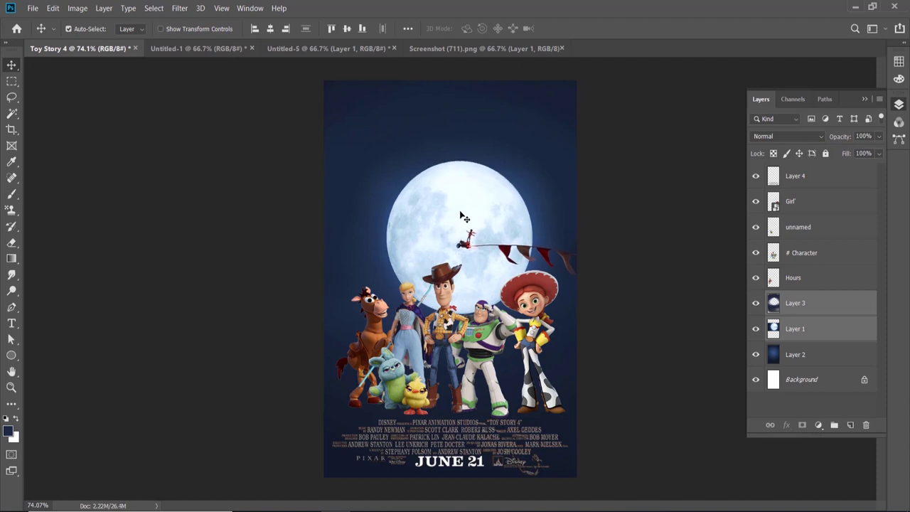
key(Down)
key(Down)
key(Down)
key(Down)
key(Down)
key(Down)
key(Down)
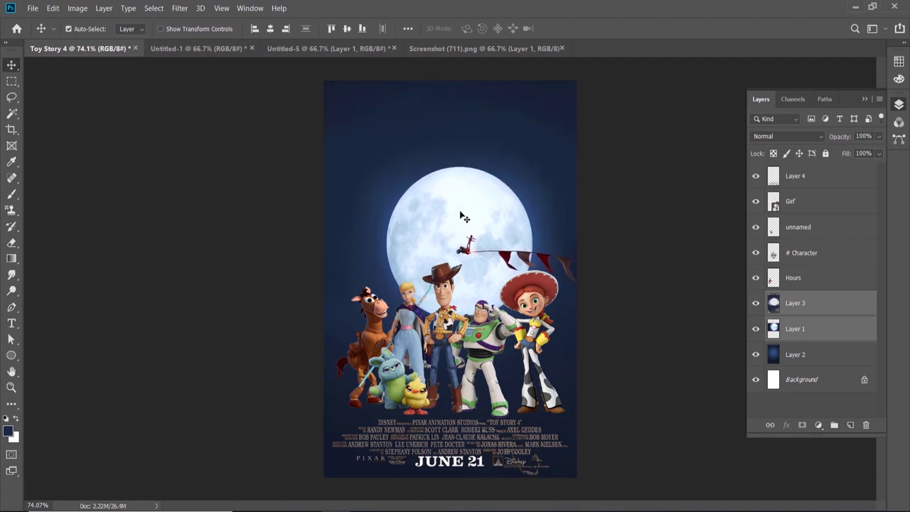
key(Down)
Select all character layers and fine-tune their height with arrow-key nudges.
click(794, 278)
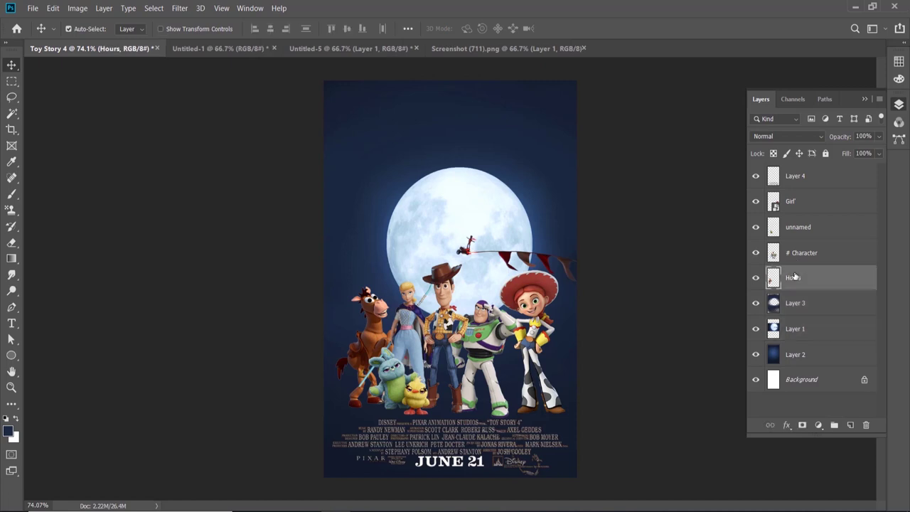
shift+click(806, 209)
key(Down)
key(Down)
key(Down)
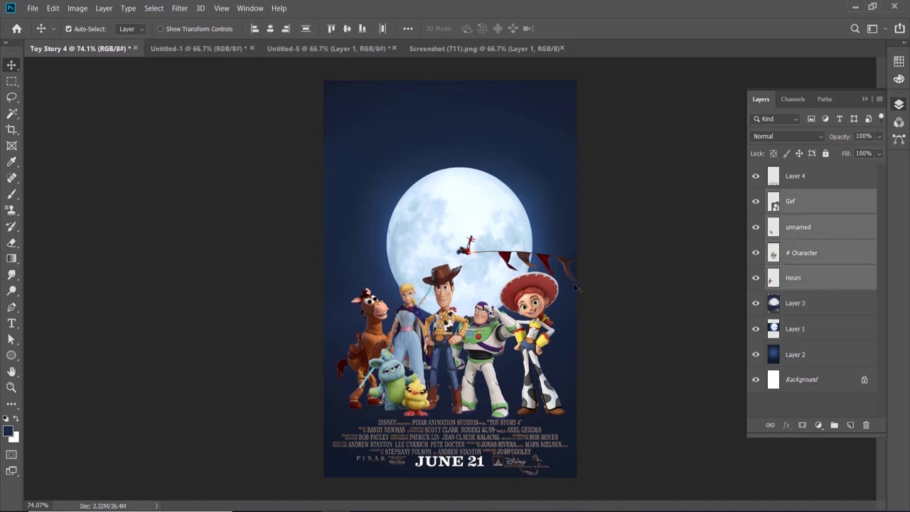
key(Down)
key(Down)
key(Down)
key(Down)
key(Down)
key(Down)
key(Down)
key(Down)
key(Down)
key(Up)
key(Up)
key(Up)
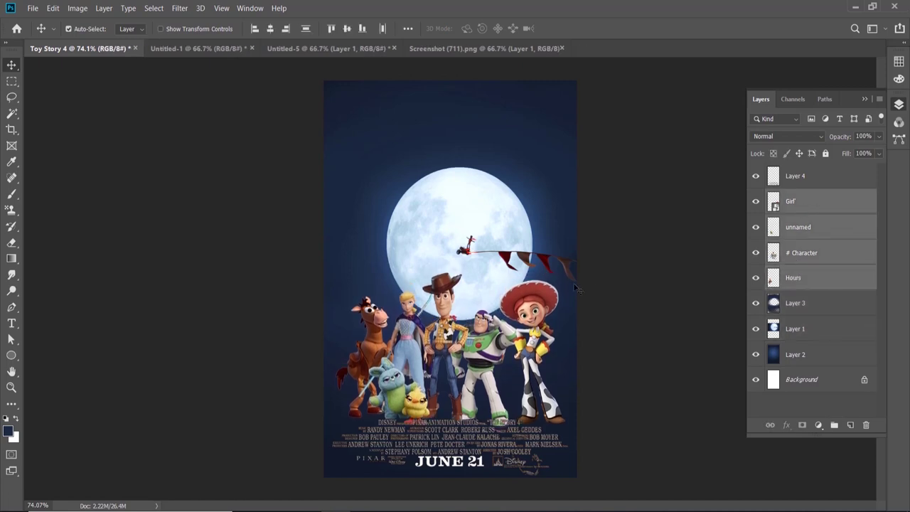
key(Up)
key(Up)
key(Up)
key(Up)
key(Up)
key(Up)
key(Up)
key(Up)
key(Up)
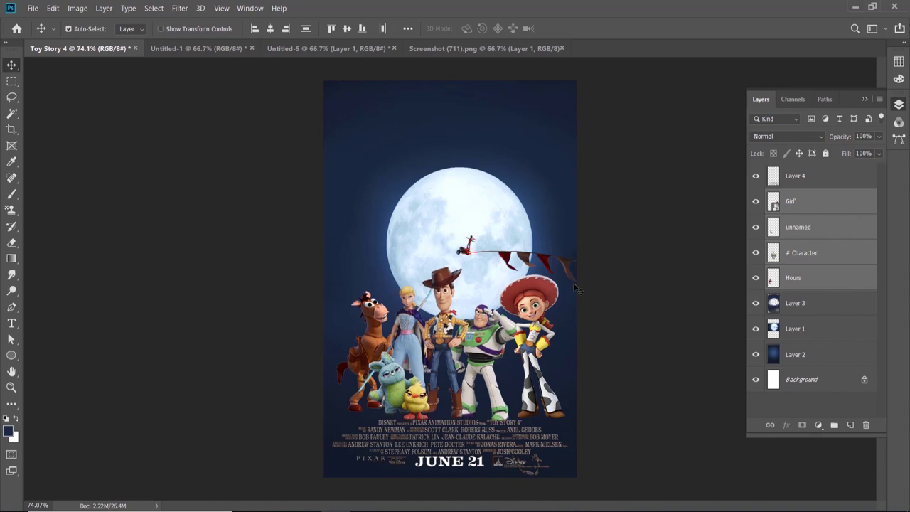
click(200, 48)
Bring the ts4_logo into the Toy Story 4 poster and start scaling it to about 89.63%.
mouse_move(463, 263)
mouse_down()
mouse_move(275, 161)
mouse_move(455, 150)
mouse_up()
key(ctrl+t)
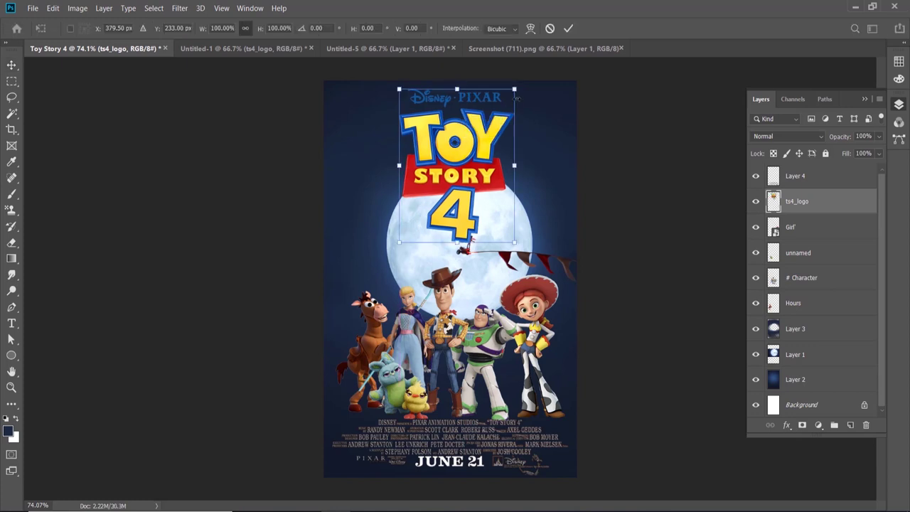
drag(515, 90, 498, 99)
Fix the logo at ~82% atop the poster, then stamp the moon and sky layers into Layer 5.
drag(468, 145, 463, 136)
key(Return)
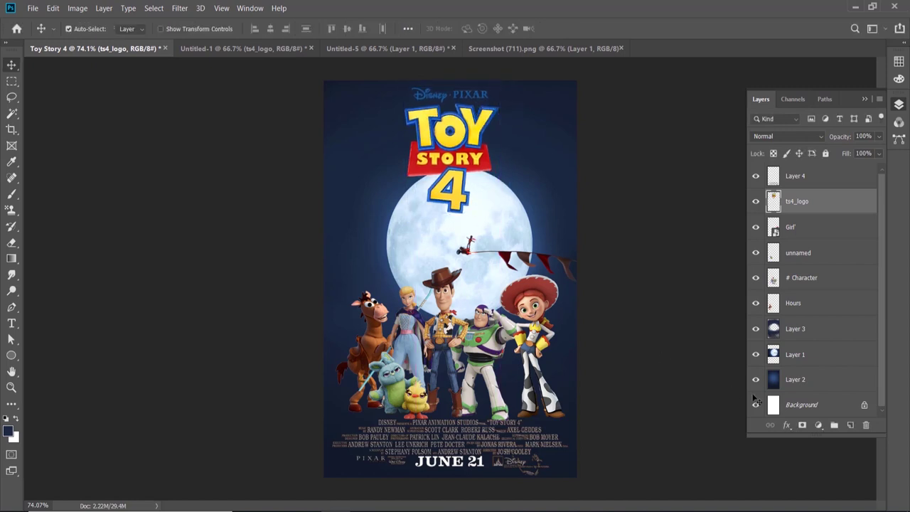
click(806, 340)
shift+click(804, 354)
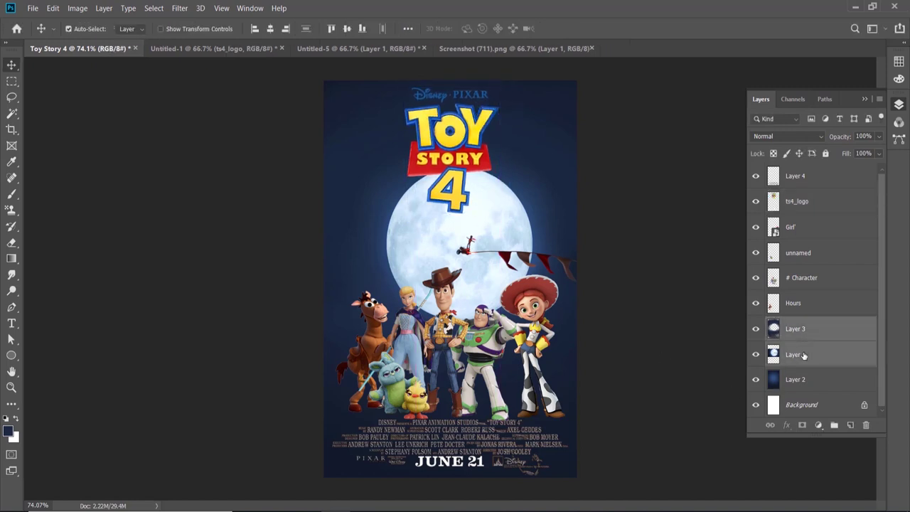
drag(756, 380, 753, 417)
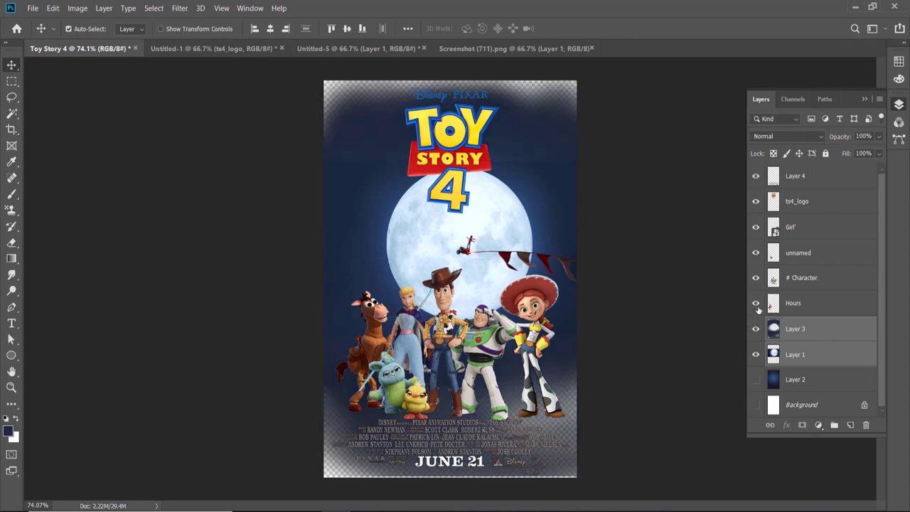
drag(756, 176, 761, 200)
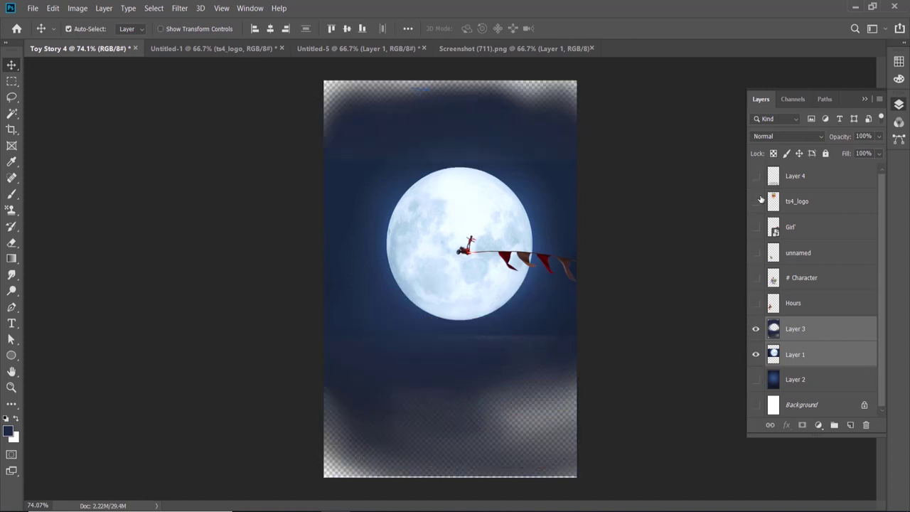
click(756, 380)
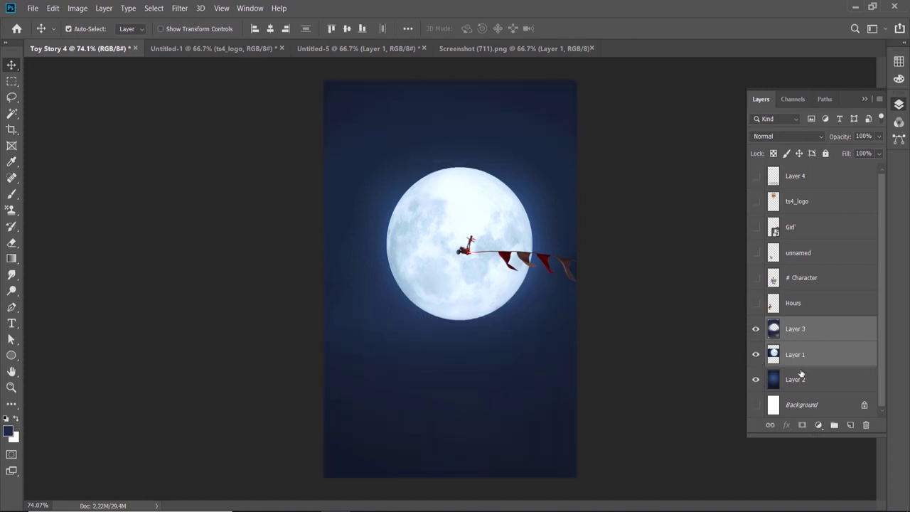
click(814, 333)
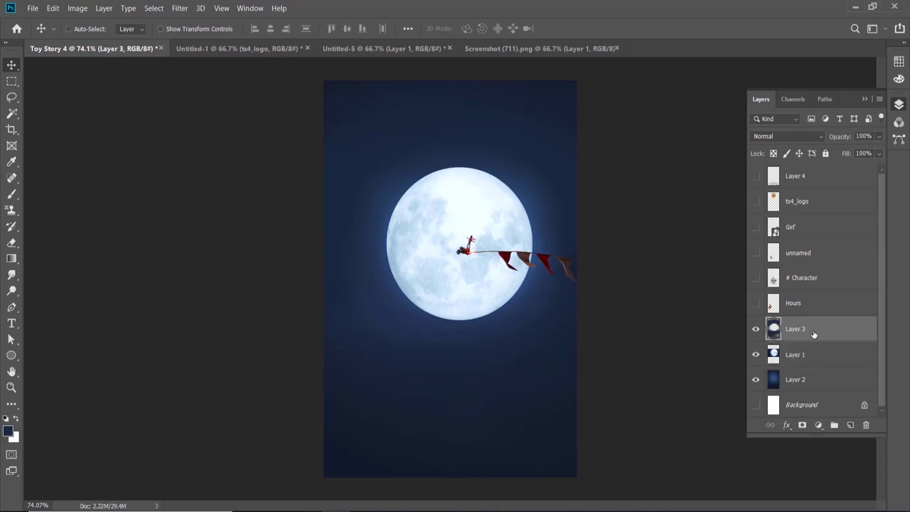
key(ctrl+shift+alt+e)
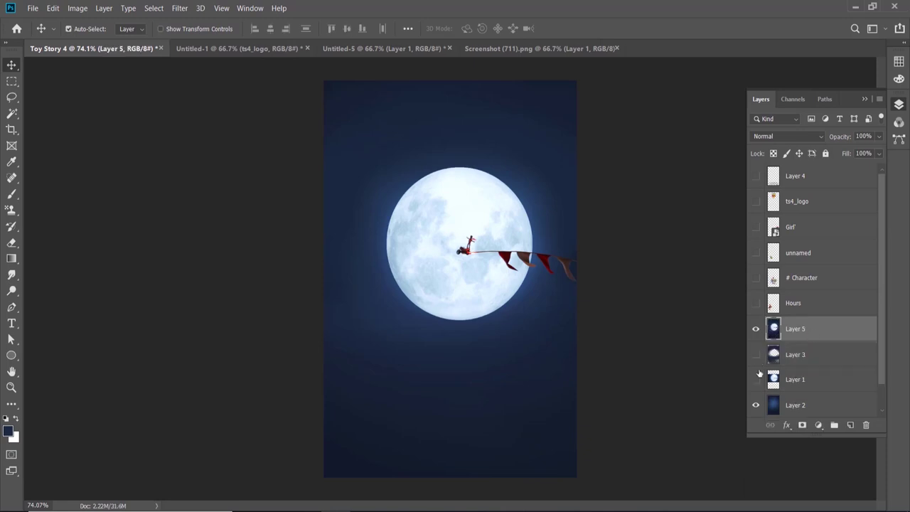
Browse the Filter Gallery's Artistic filters and try Film Grain with more grain.
click(179, 7)
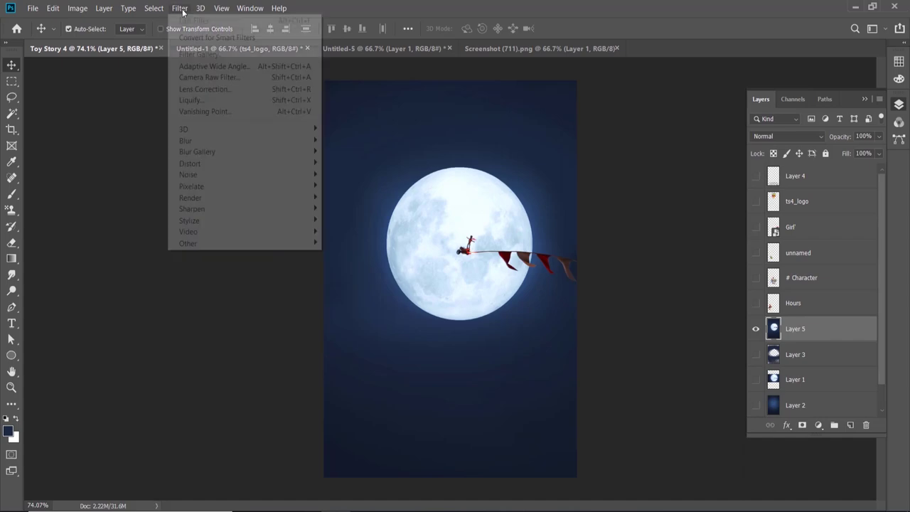
click(222, 54)
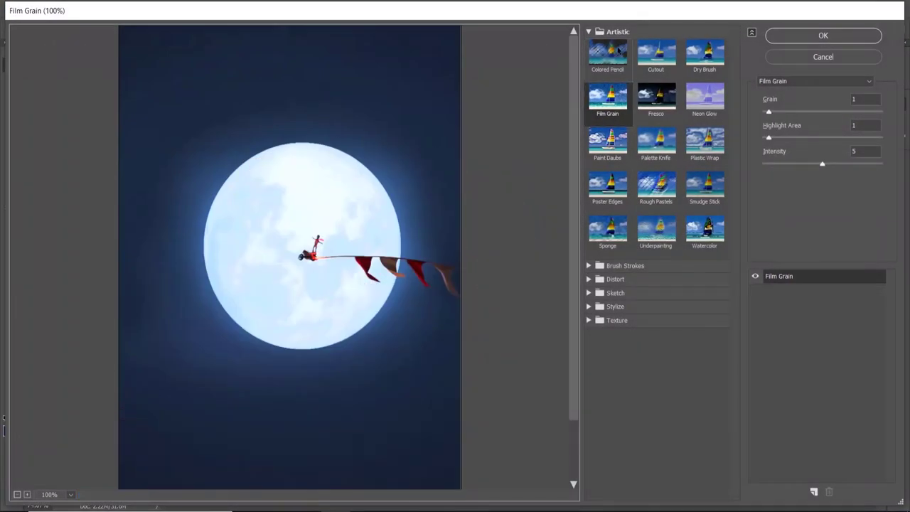
click(648, 68)
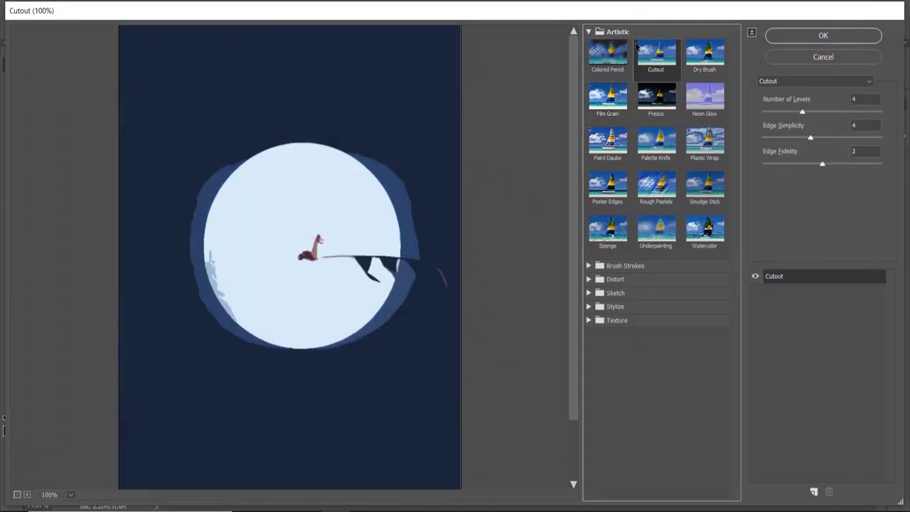
click(608, 51)
click(703, 57)
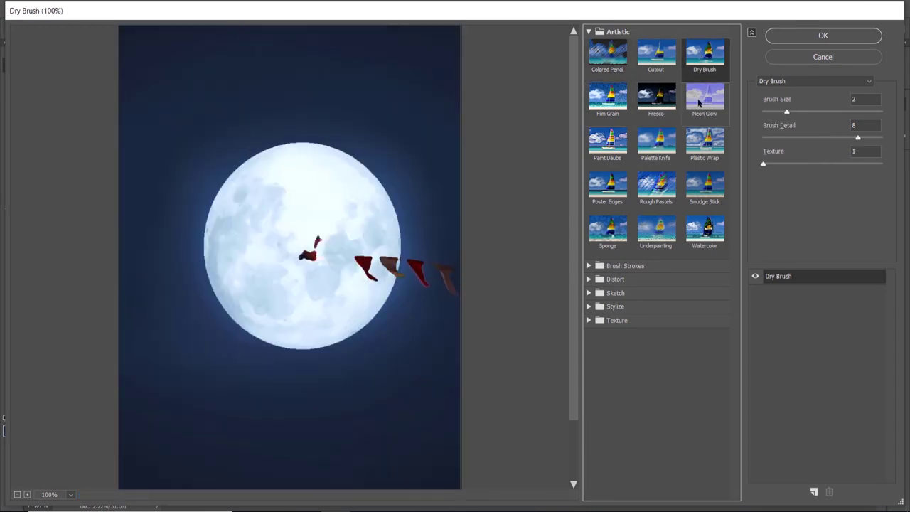
click(657, 99)
click(612, 110)
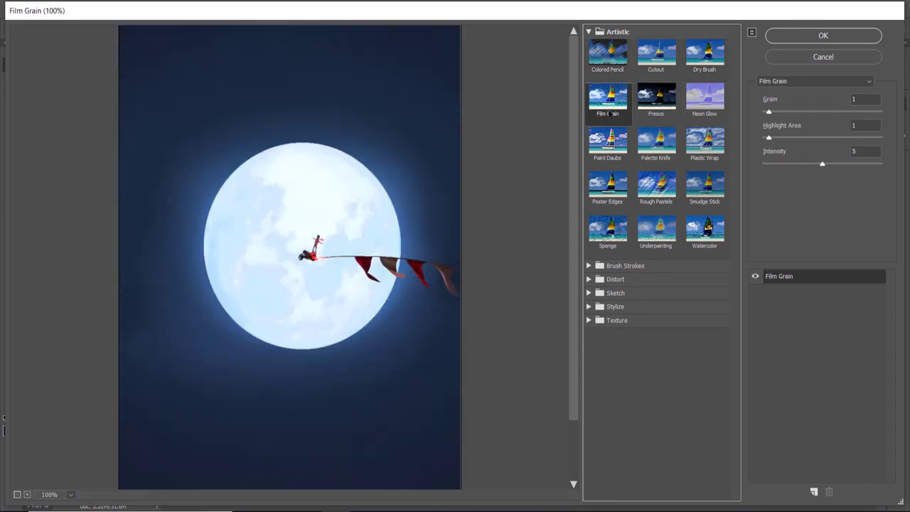
mouse_move(769, 112)
mouse_down()
mouse_move(793, 112)
mouse_move(781, 112)
mouse_up()
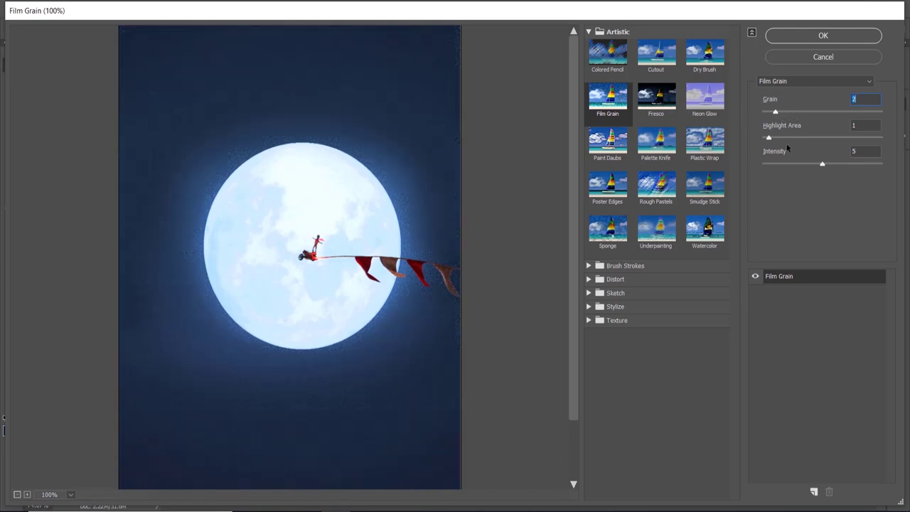
Apply Film Grain with Grain 0, Highlight Area 2 and Intensity 4.
click(658, 140)
click(608, 141)
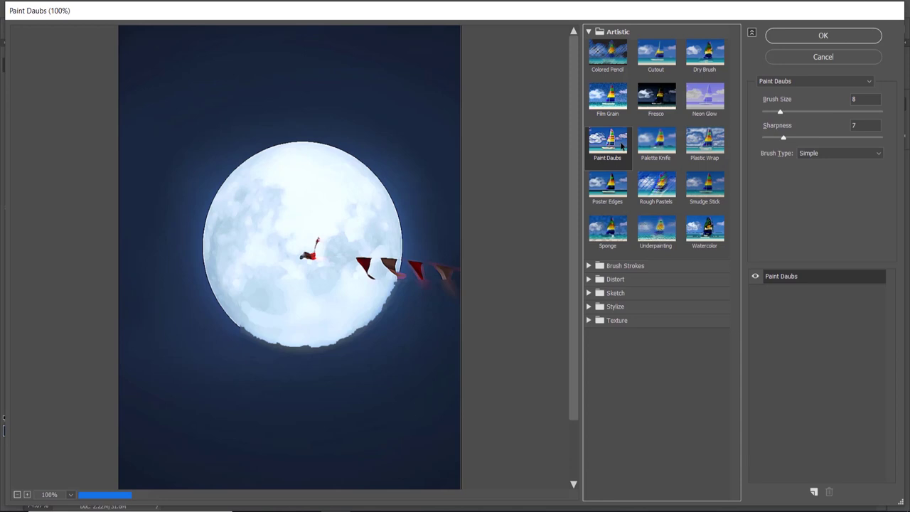
click(656, 98)
click(611, 113)
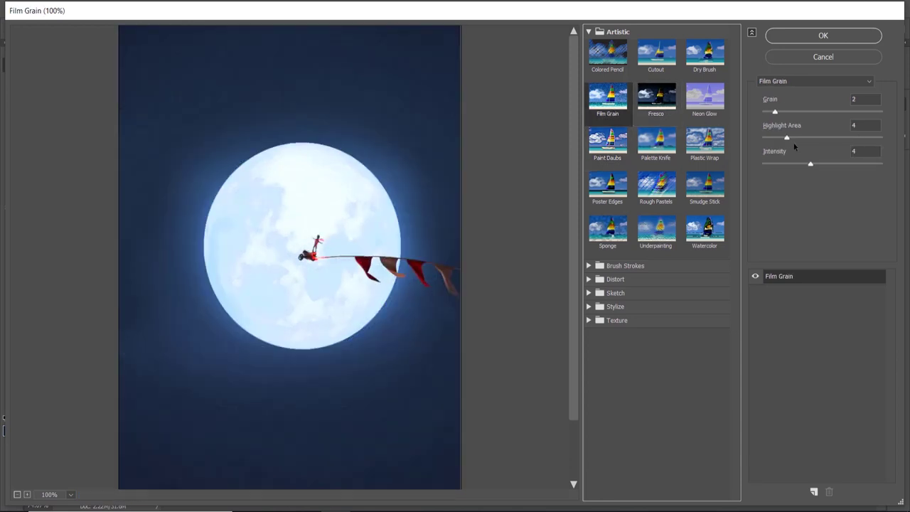
drag(784, 142, 764, 112)
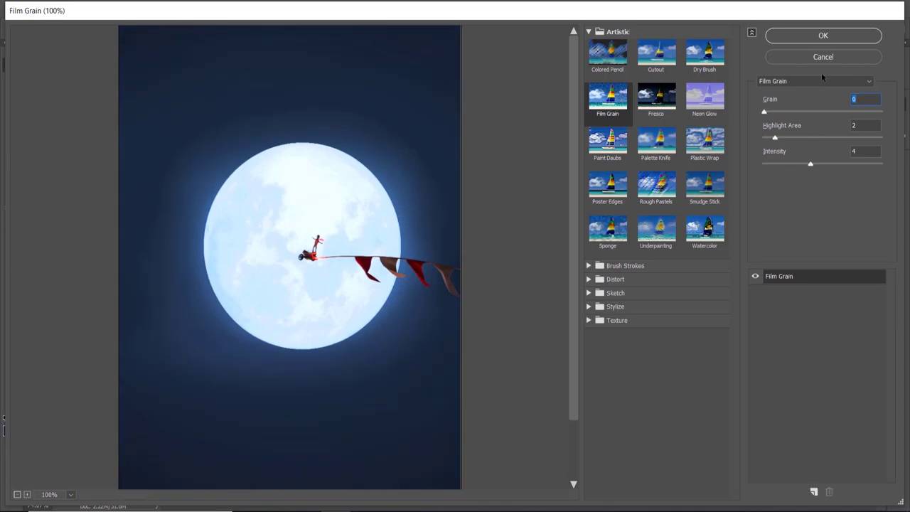
click(823, 35)
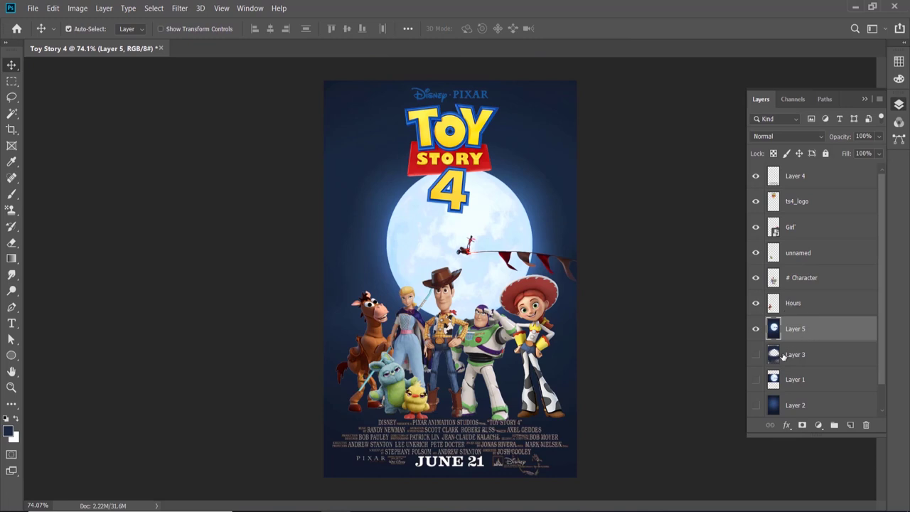
Switch to the Brush tool and review the available brush presets.
scroll(782, 342, down, 1)
scroll(783, 349, up, 1)
key(b)
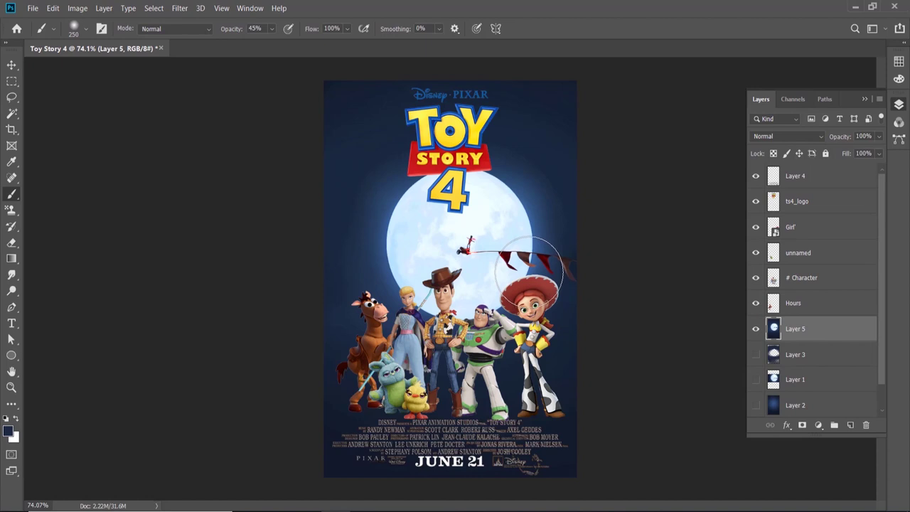
key(ctrl+plus)
key(ctrl+minus)
key(ctrl+minus)
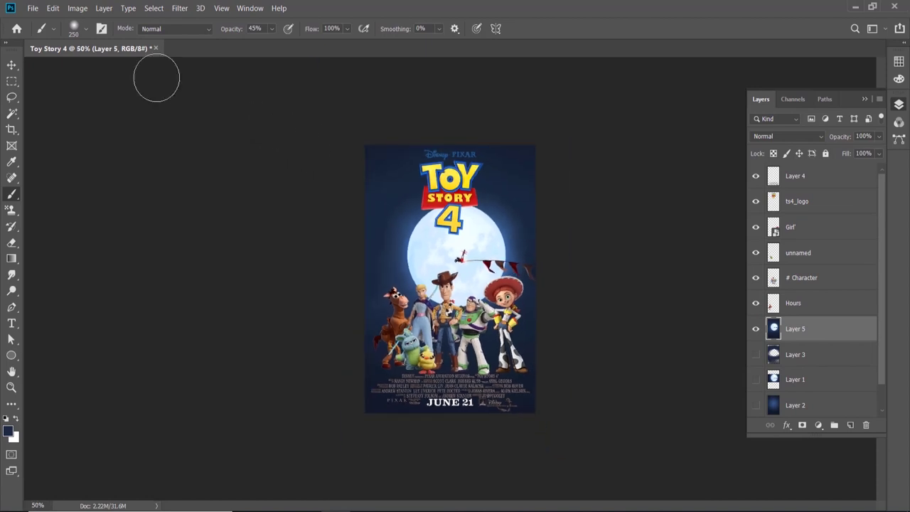
click(74, 29)
key(Escape)
Add new Layer 6, sample the dark navy from the poster, and set brush opacity to 15%.
click(229, 31)
click(899, 79)
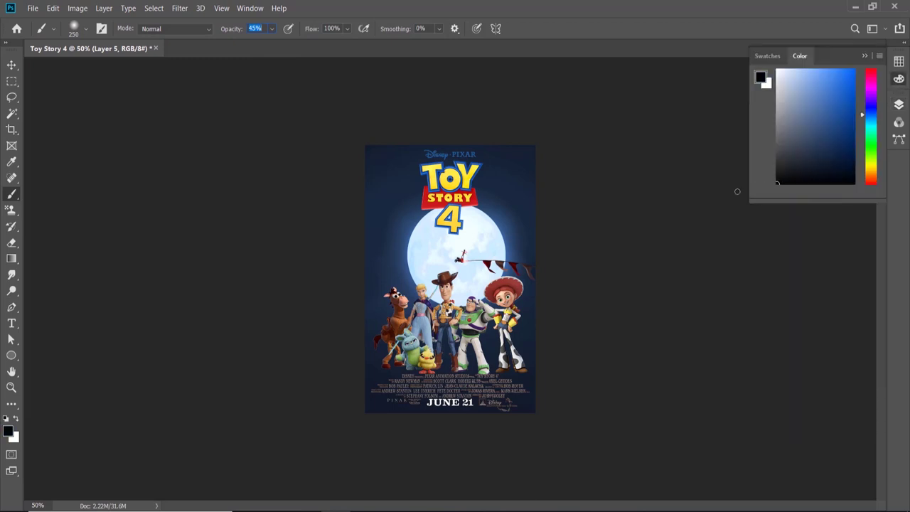
click(899, 104)
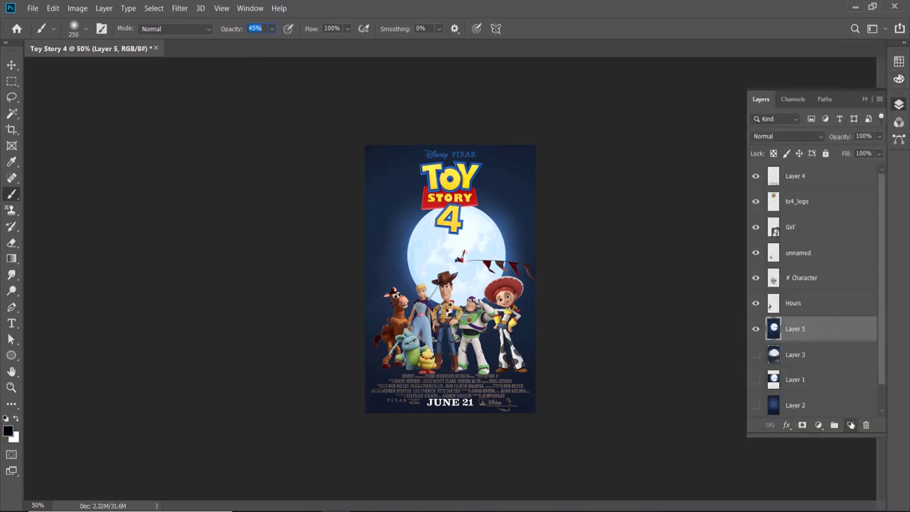
click(851, 425)
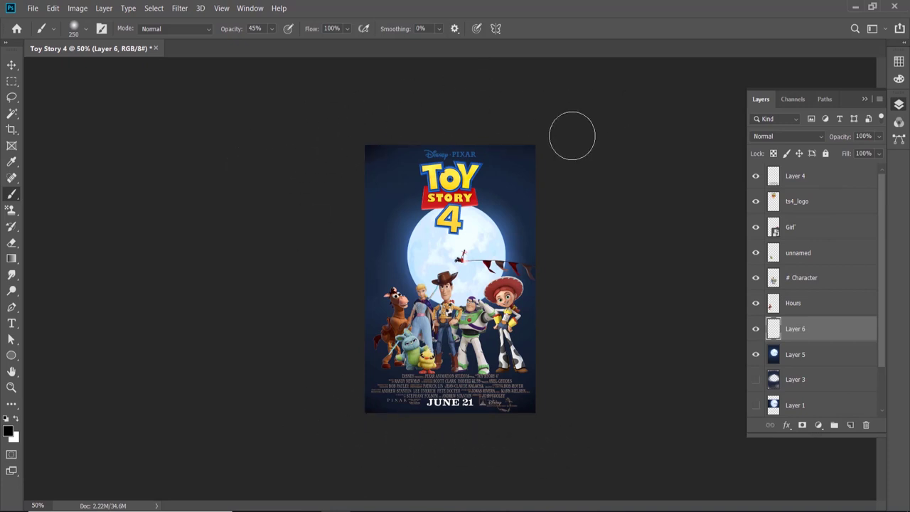
alt+click(381, 165)
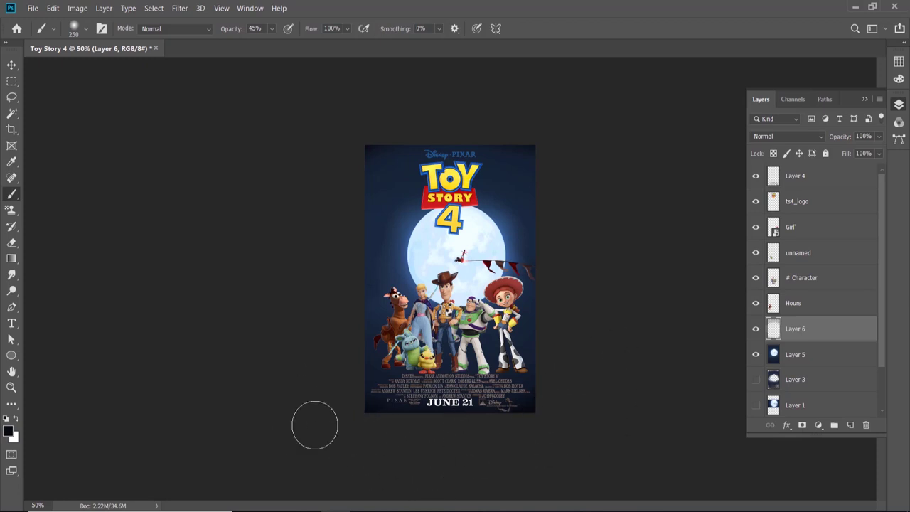
drag(232, 31, 224, 31)
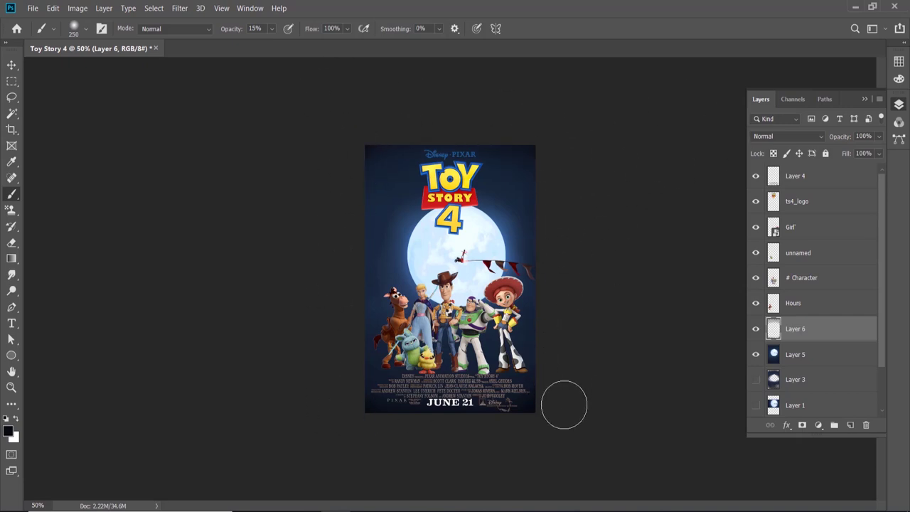
key(ctrl+0)
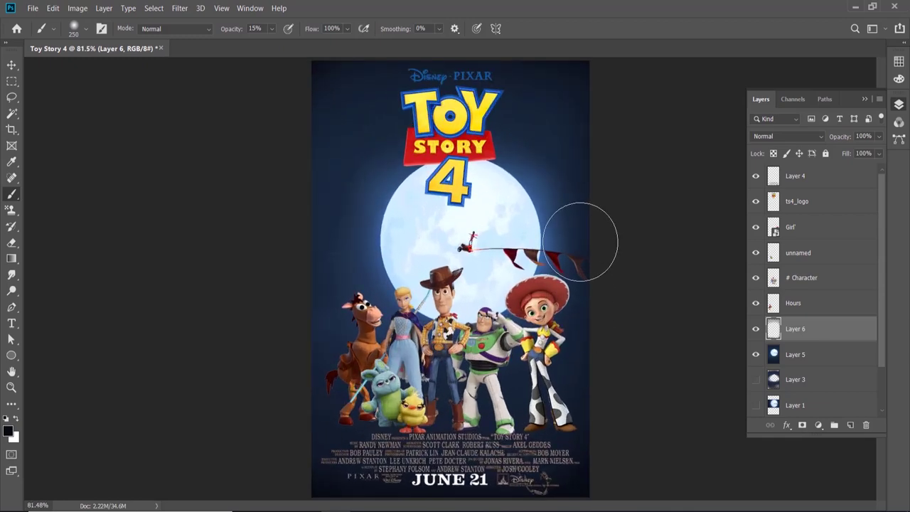
Enable a Drop Shadow in the ts4_logo layer's Layer Style settings.
key(v)
click(779, 207)
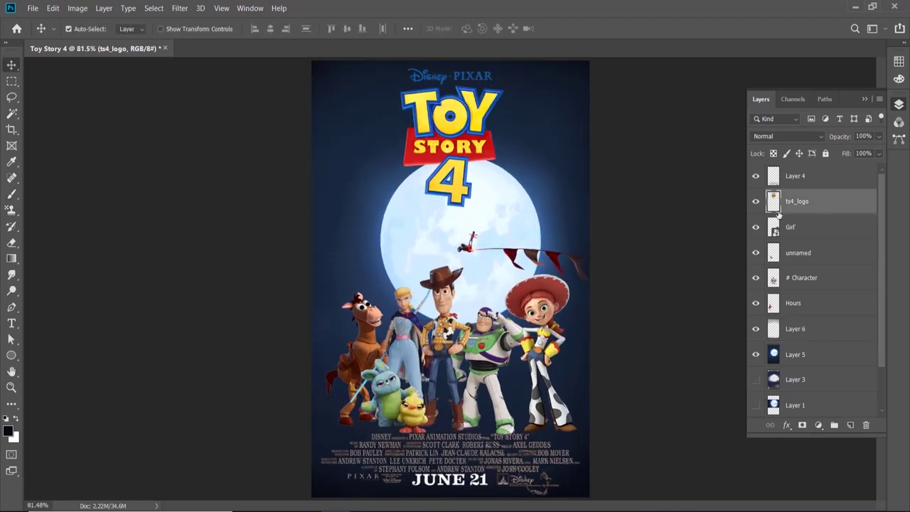
double_click(832, 202)
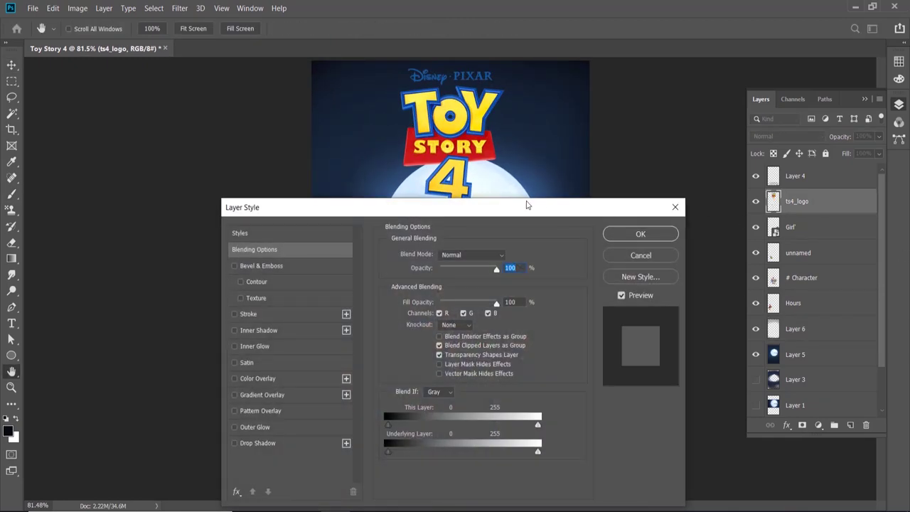
drag(526, 205, 503, 238)
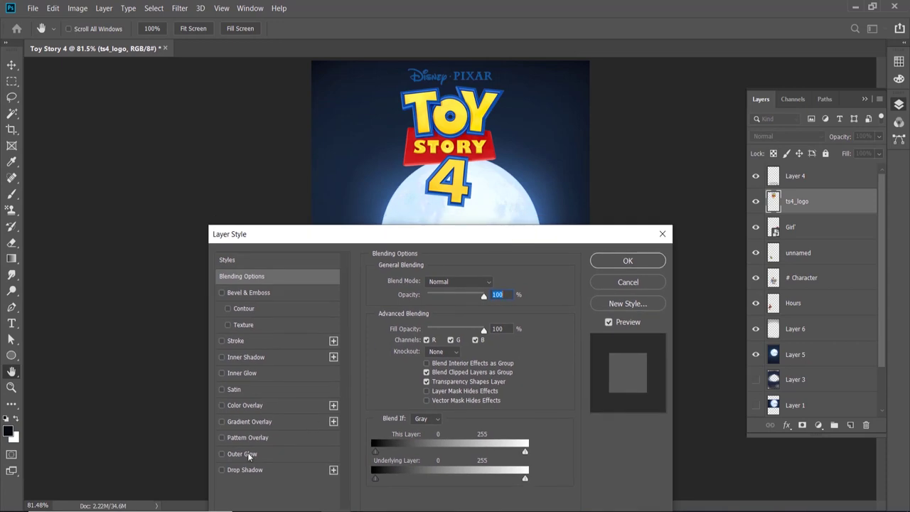
click(222, 471)
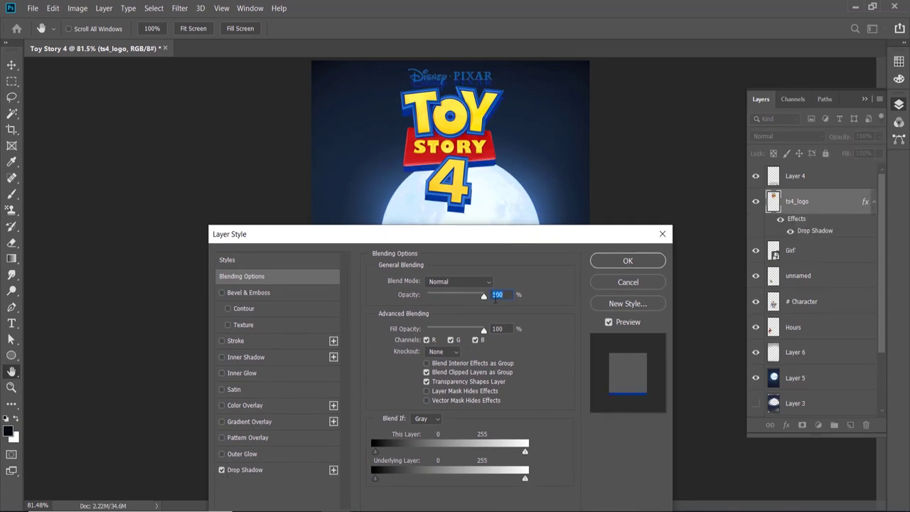
click(245, 470)
Set the drop shadow colour to dark blue 0a3589.
click(495, 283)
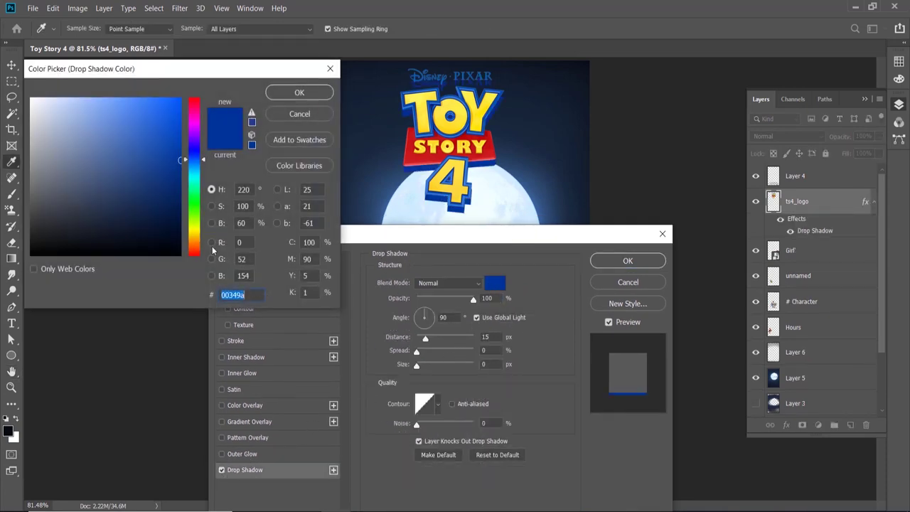
text(000000)
click(299, 94)
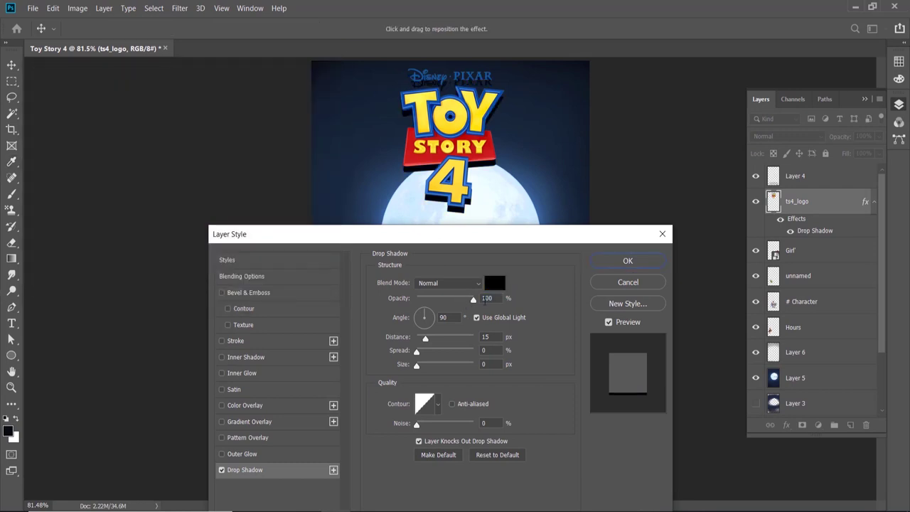
click(496, 283)
mouse_move(149, 179)
mouse_down()
mouse_move(171, 162)
mouse_move(171, 170)
mouse_up()
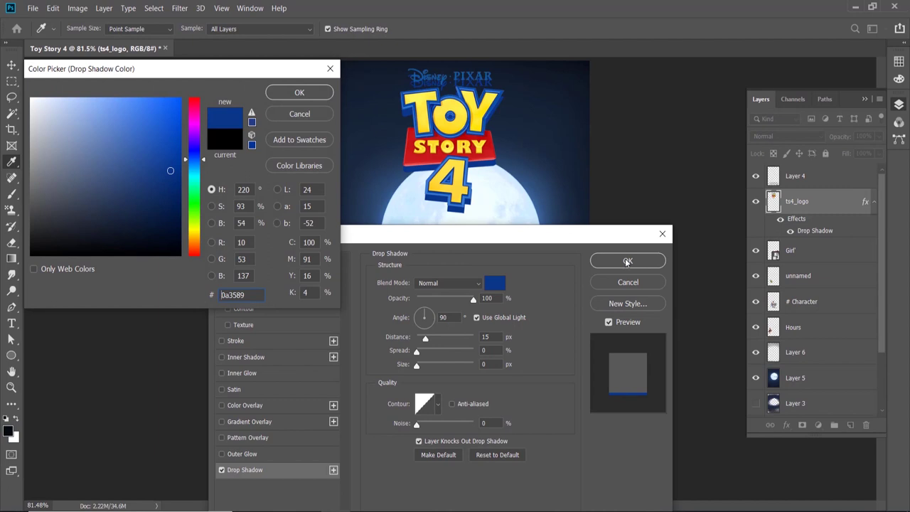
click(283, 95)
Give the shadow angle 67°, distance 0, spread 2, size 51 and noise 0, and apply it.
click(428, 312)
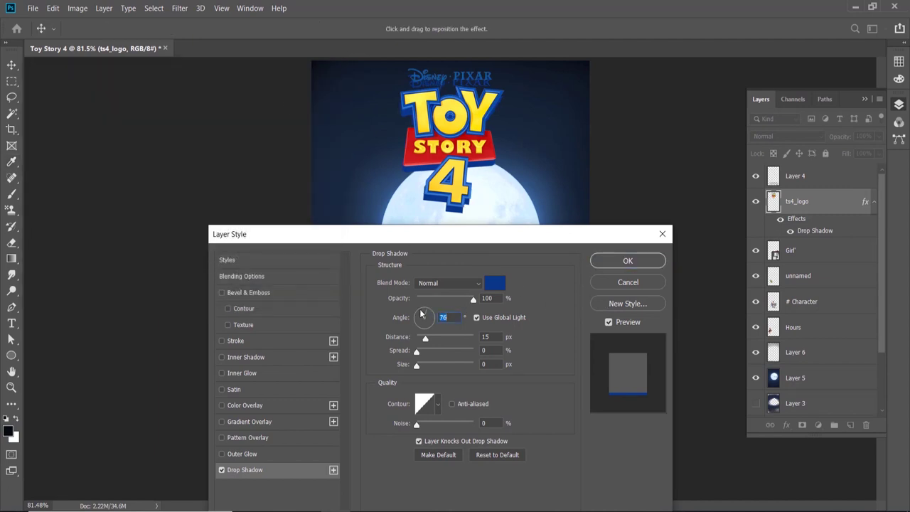
mouse_move(421, 313)
mouse_down()
mouse_move(427, 325)
mouse_move(428, 312)
mouse_up()
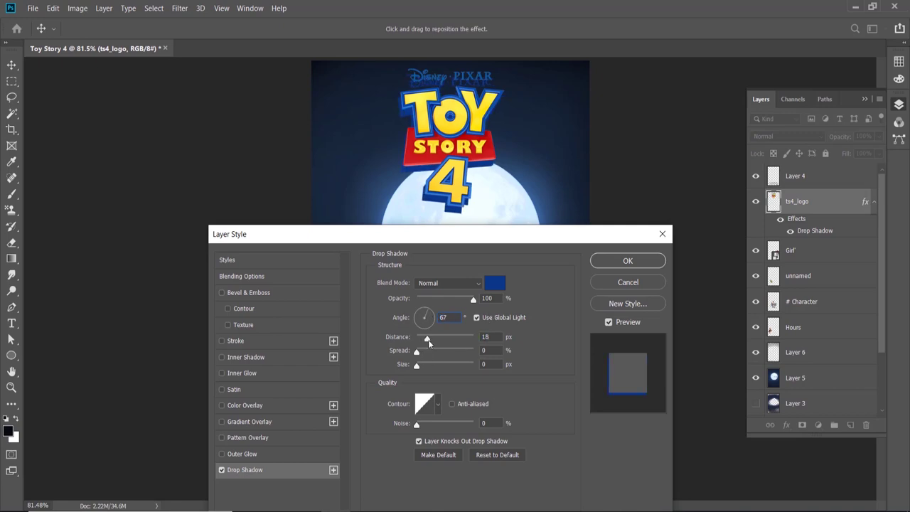
drag(425, 338, 421, 341)
key(Down)
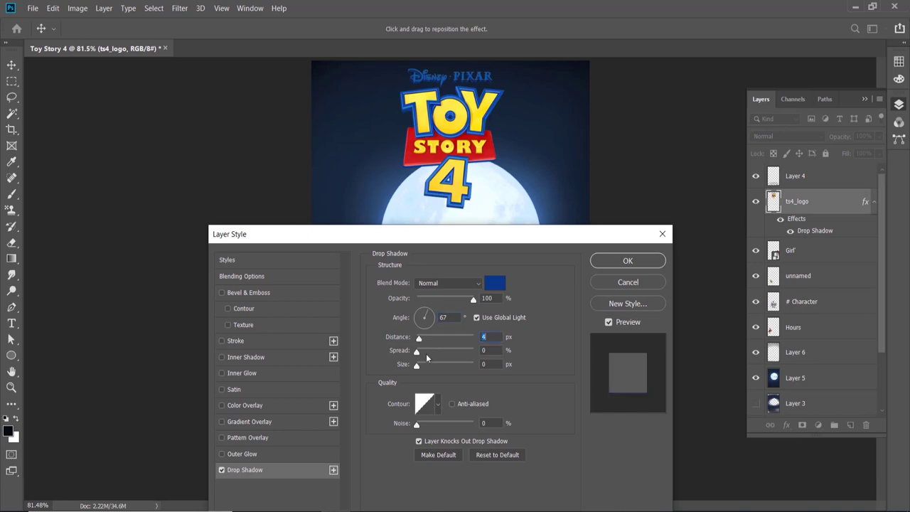
mouse_move(418, 352)
mouse_down()
mouse_move(441, 352)
mouse_move(417, 365)
mouse_move(432, 371)
mouse_up()
click(420, 350)
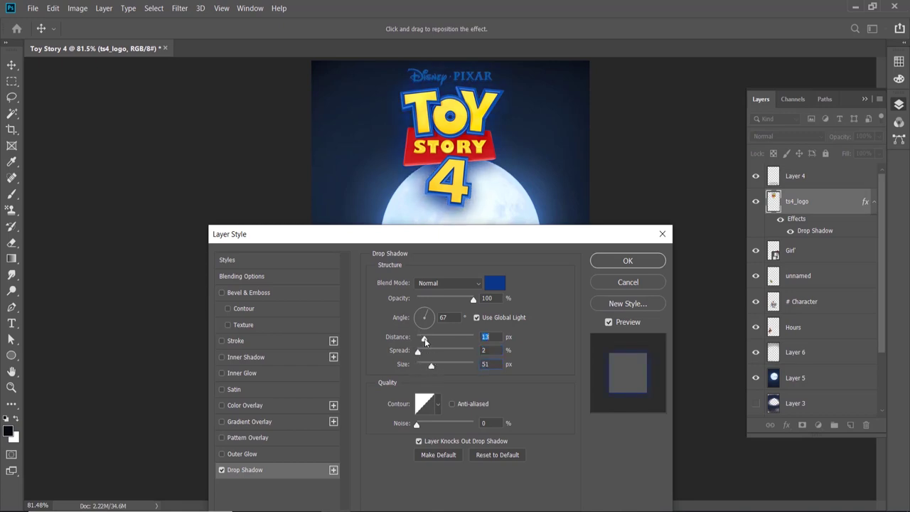
click(419, 340)
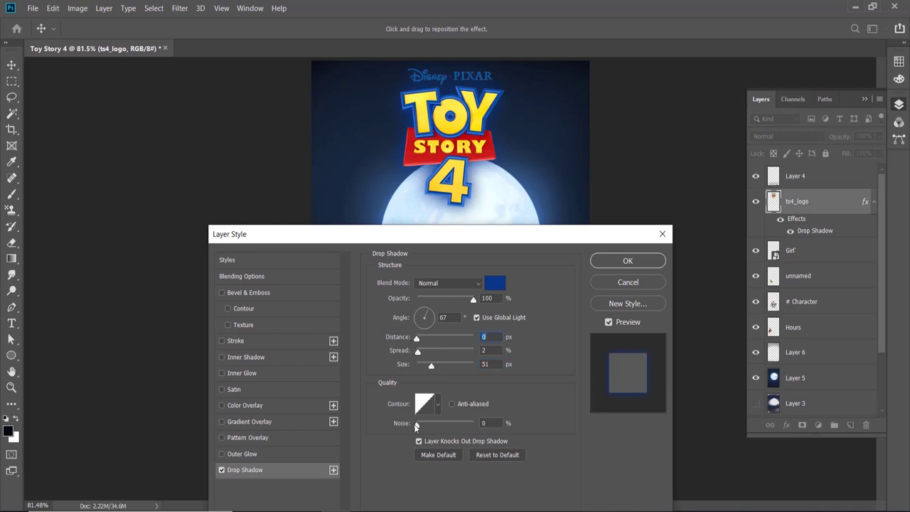
drag(438, 427, 419, 428)
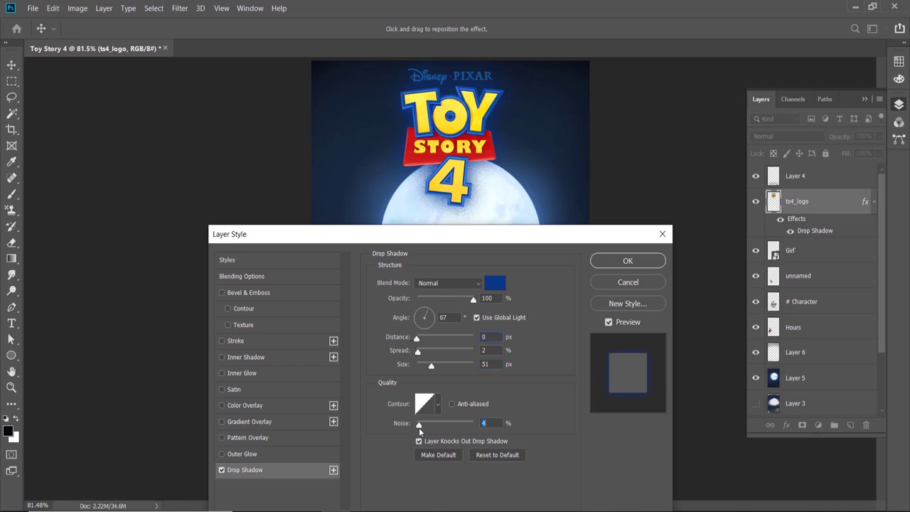
click(620, 261)
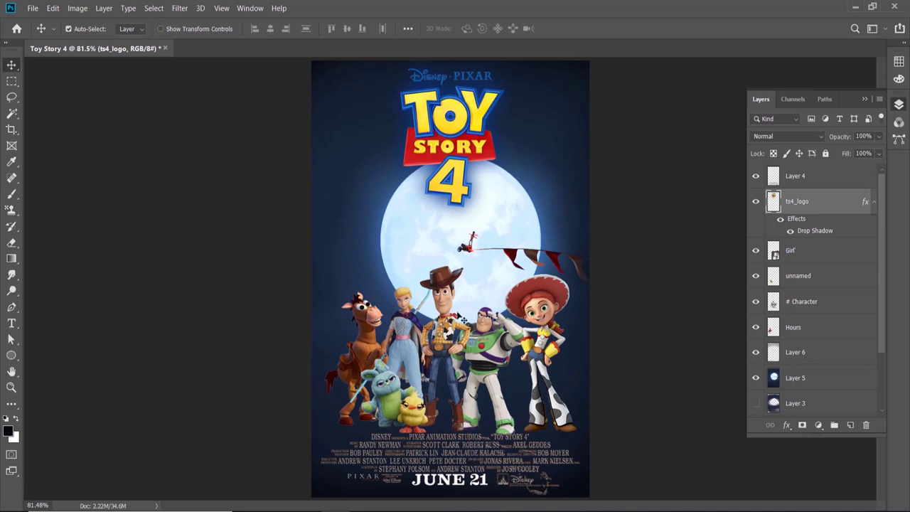
Enlarge the character layers from Girl' to Hours to 108%.
click(443, 334)
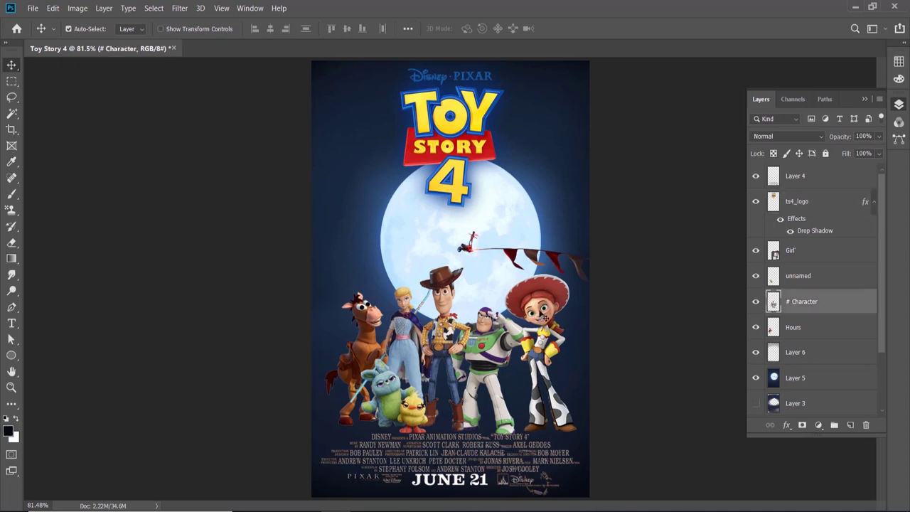
click(544, 318)
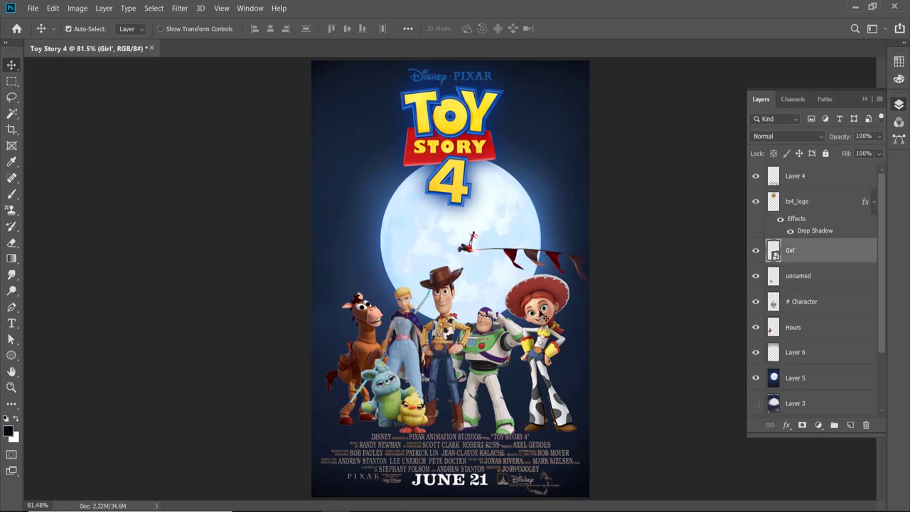
shift+click(789, 325)
key(ctrl+t)
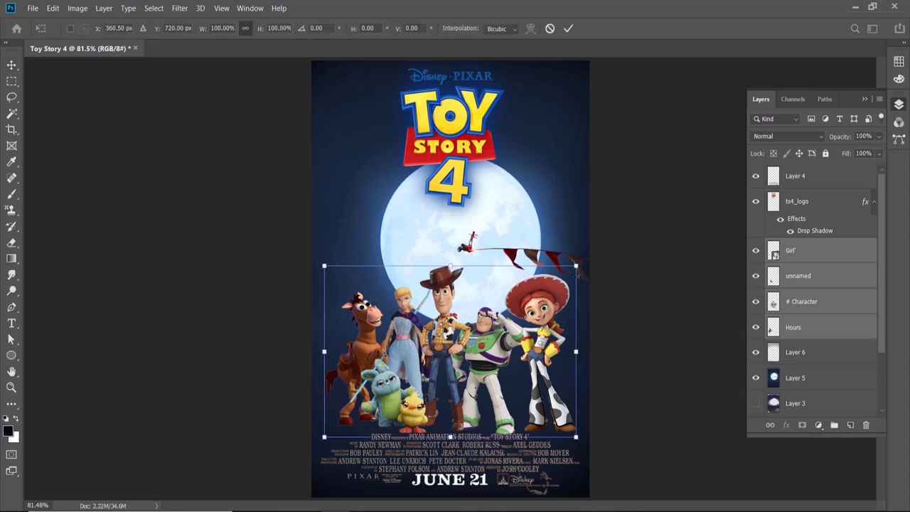
drag(577, 266, 587, 257)
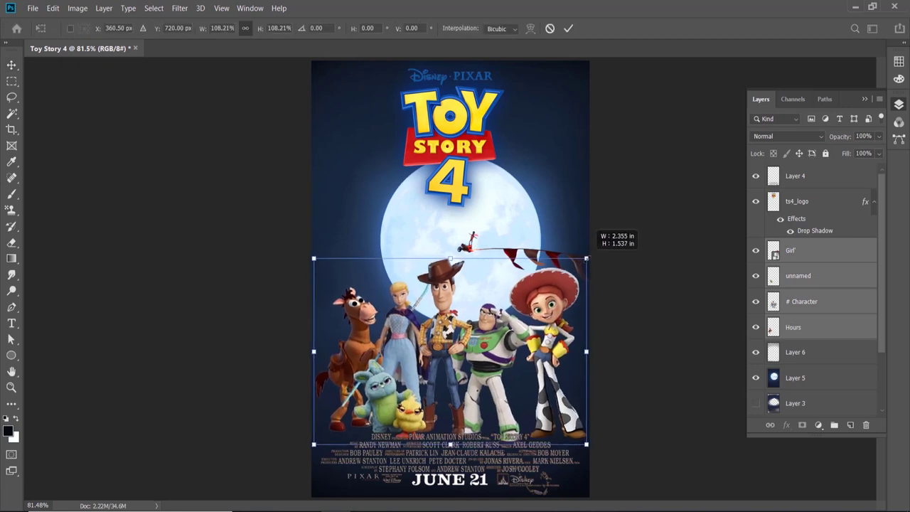
key(Return)
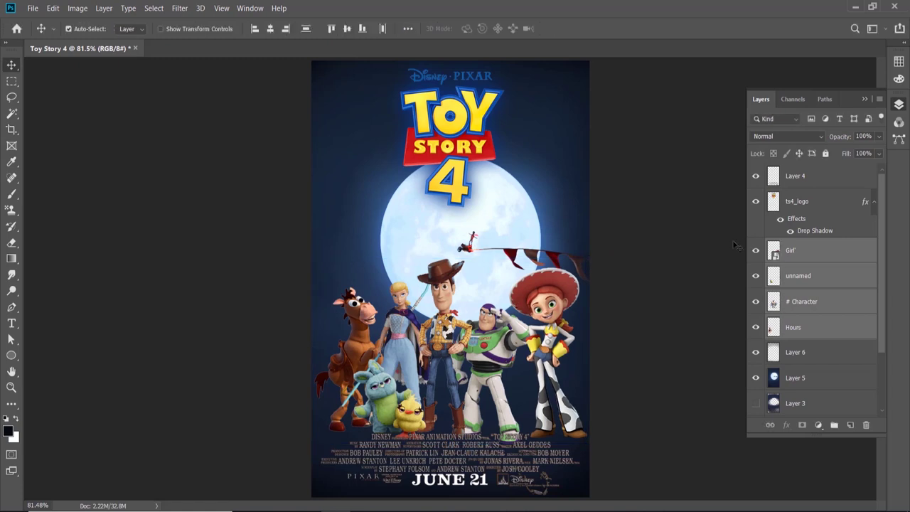
Scale the Layer 4 credits block at the bottom up to about 107%.
click(485, 488)
drag(506, 443, 509, 442)
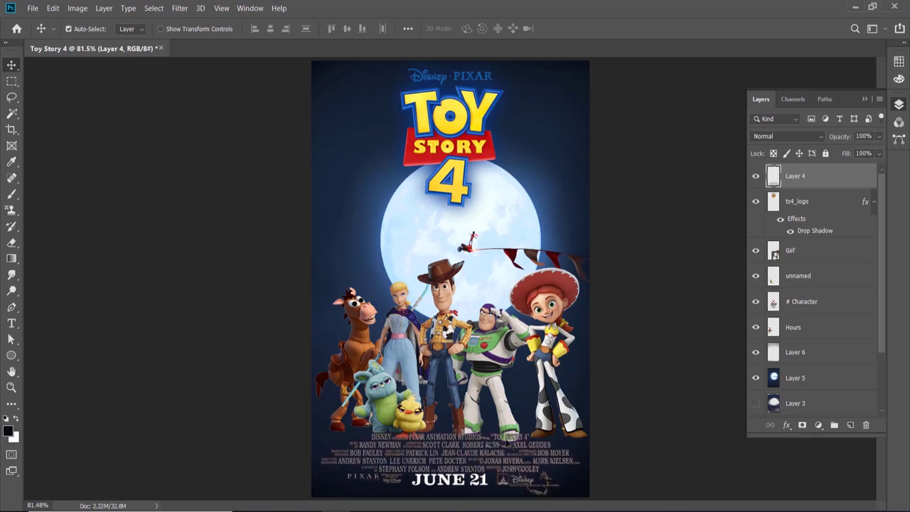
key(ctrl+t)
drag(580, 431, 589, 429)
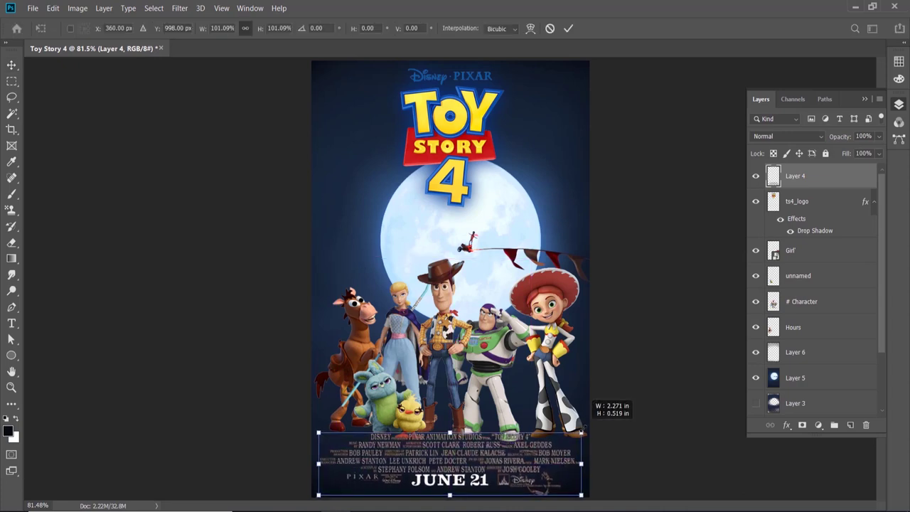
key(alt+space)
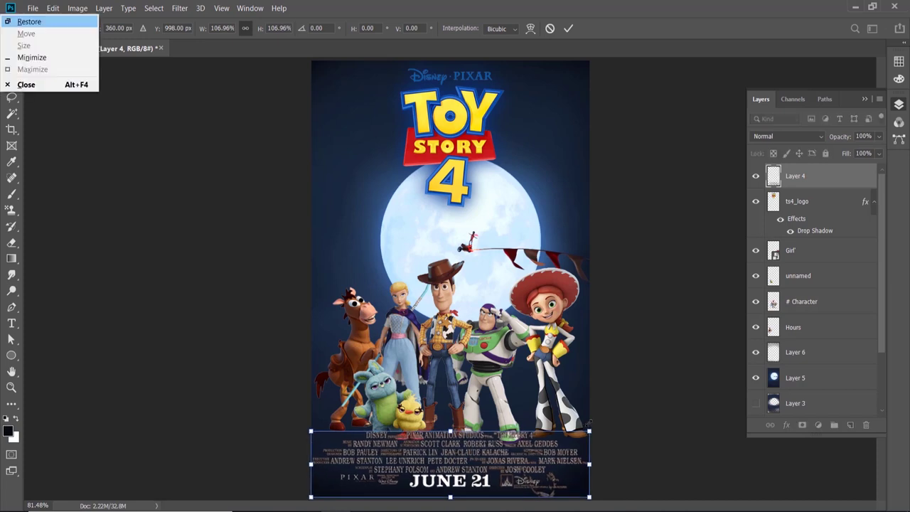
key(Escape)
key(Return)
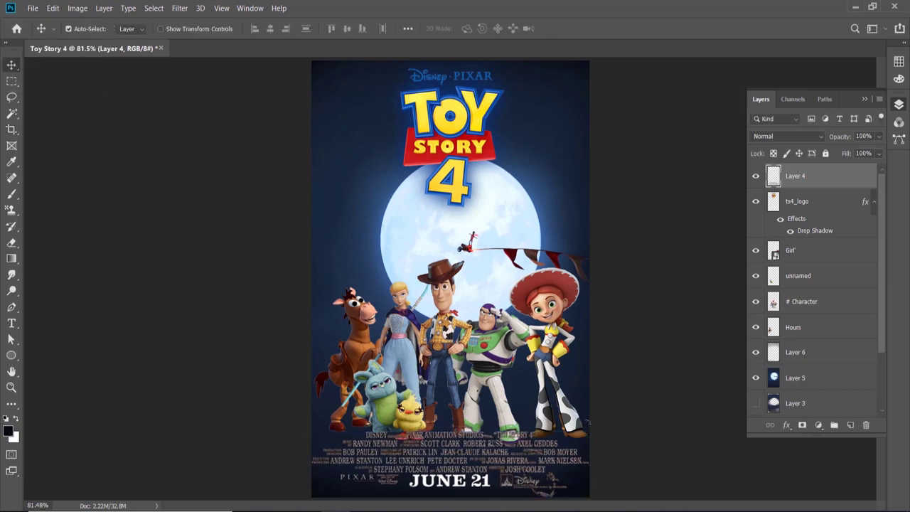